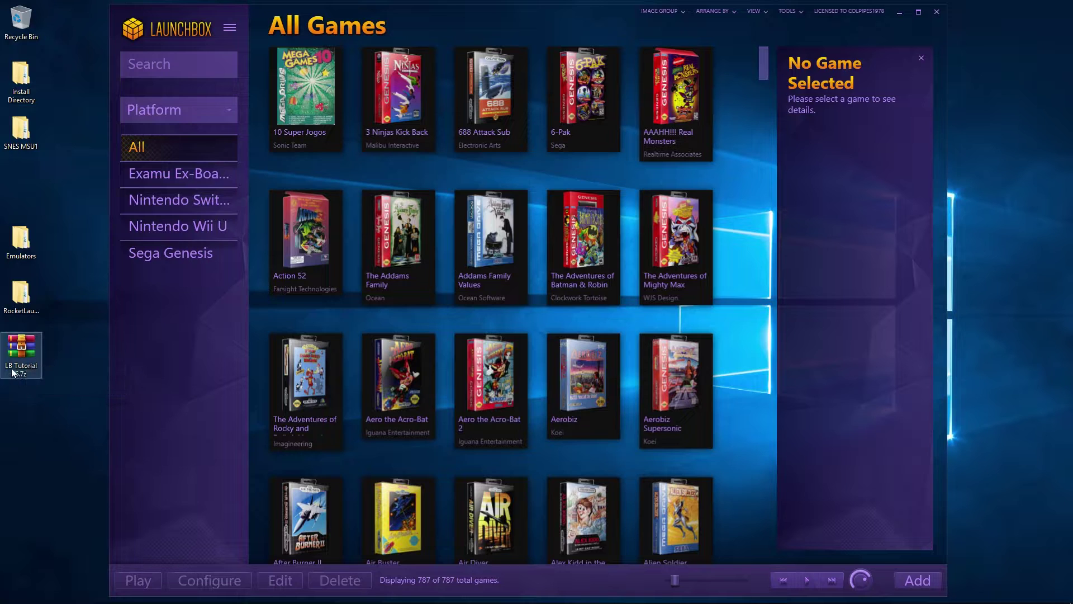
# - Open the Install Directory folder from the desktop and move its window clear of the desktop folders
pyautogui.moveTo(54, 222); pyautogui.dragTo(10, 313)
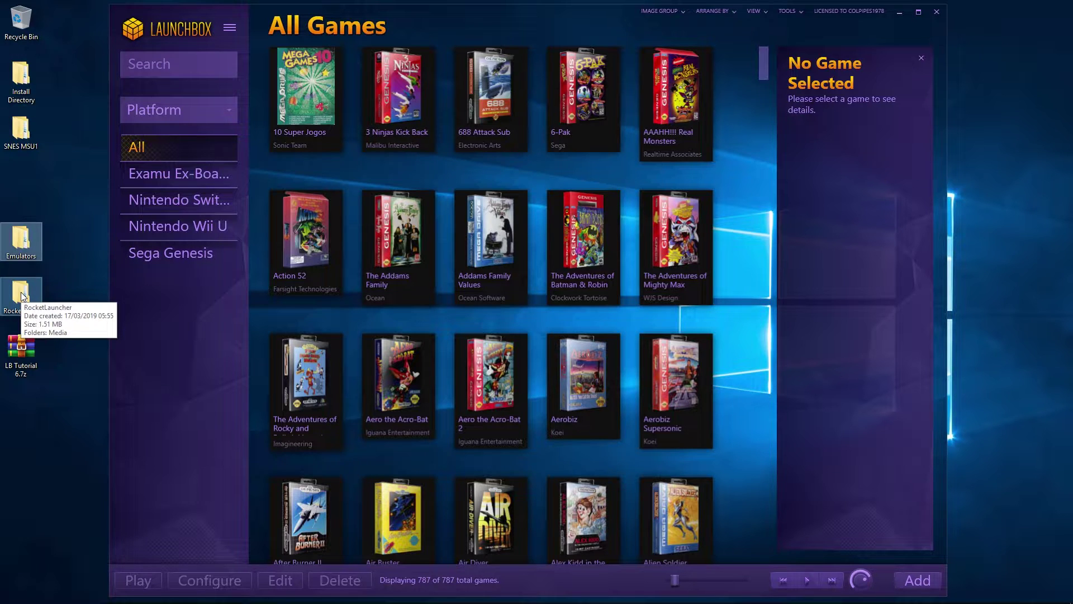
pyautogui.click(72, 294)
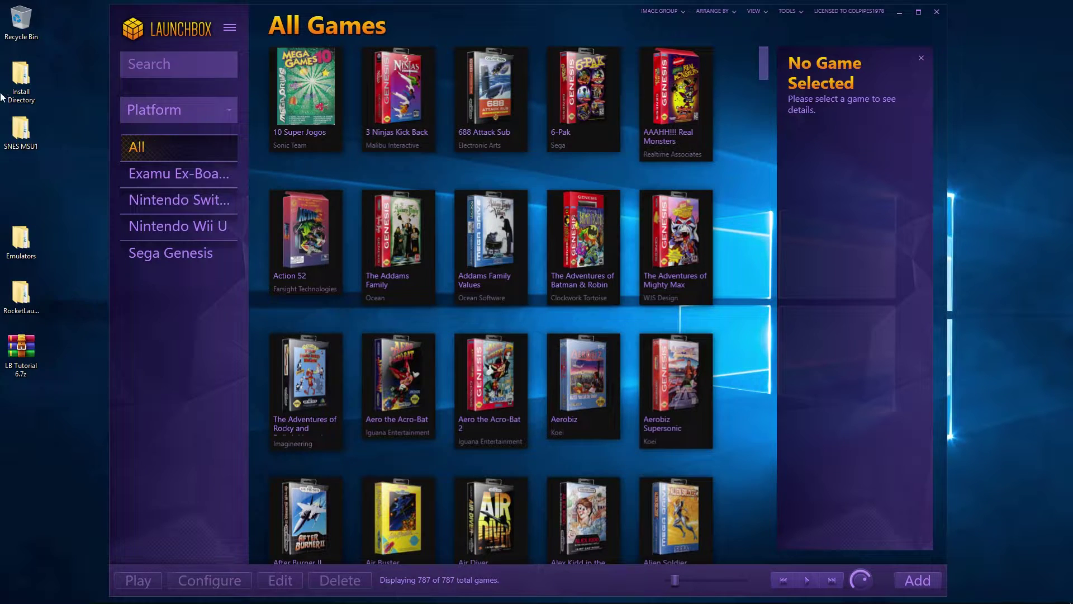
pyautogui.doubleClick(20, 83)
pyautogui.moveTo(452, 260); pyautogui.dragTo(410, 213)
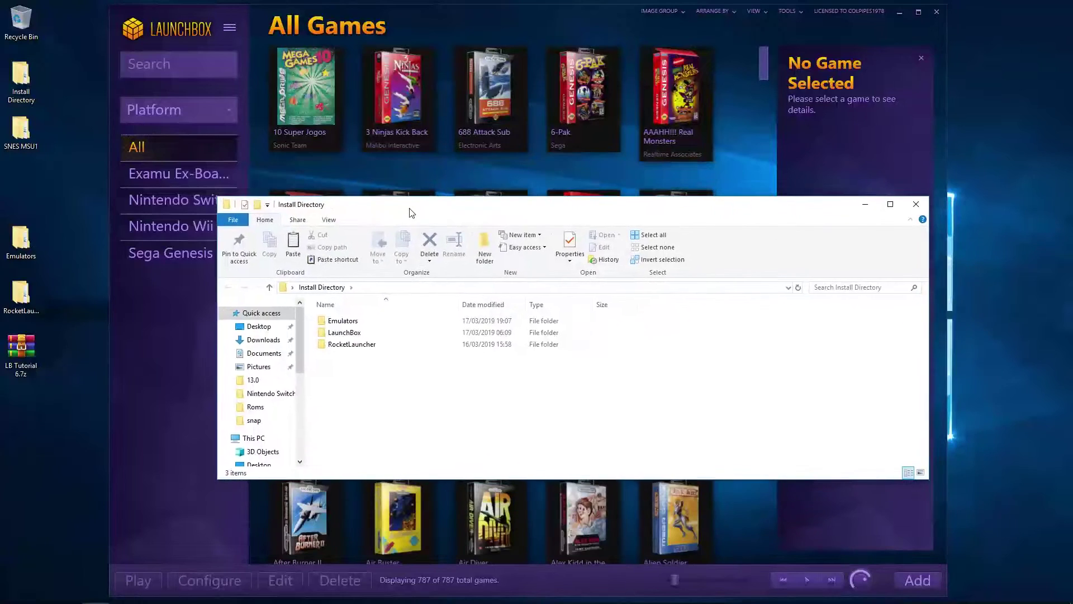
pyautogui.moveTo(79, 225); pyautogui.dragTo(33, 314)
pyautogui.rightClick(28, 245)
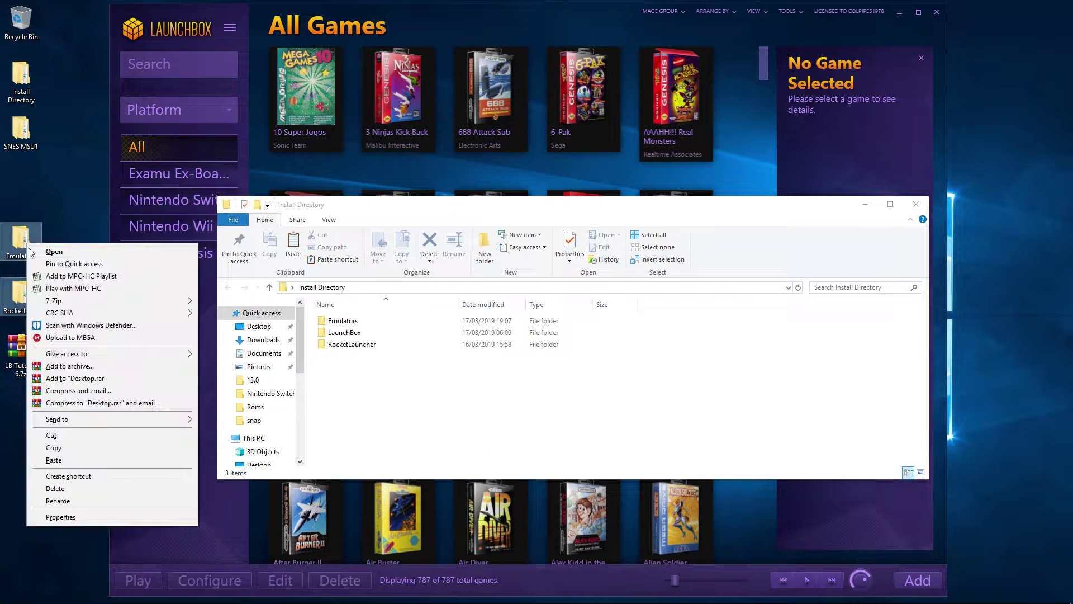
pyautogui.click(102, 447)
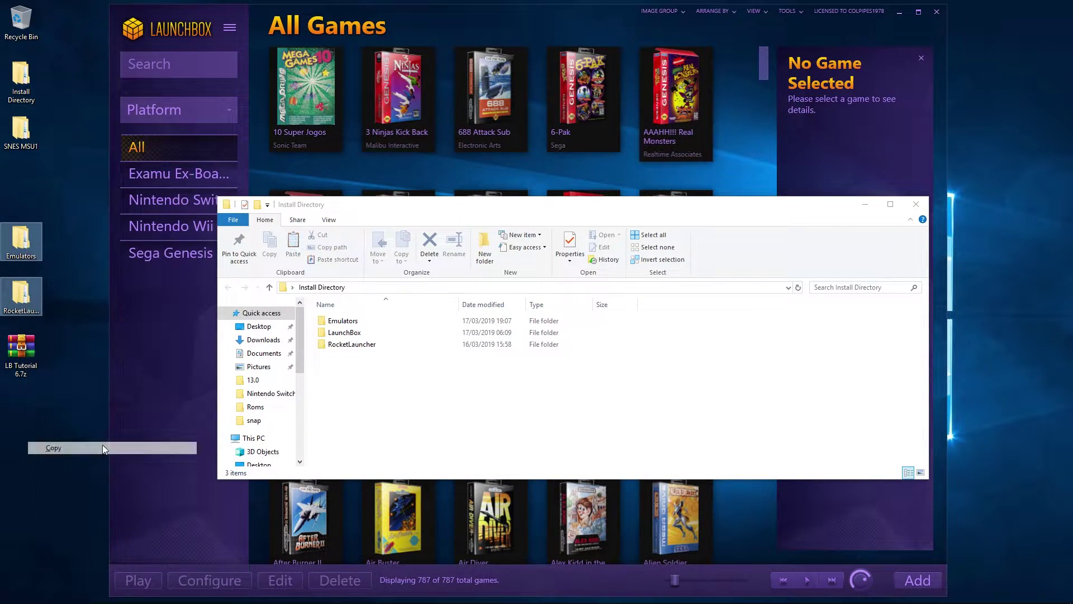
pyautogui.rightClick(432, 421)
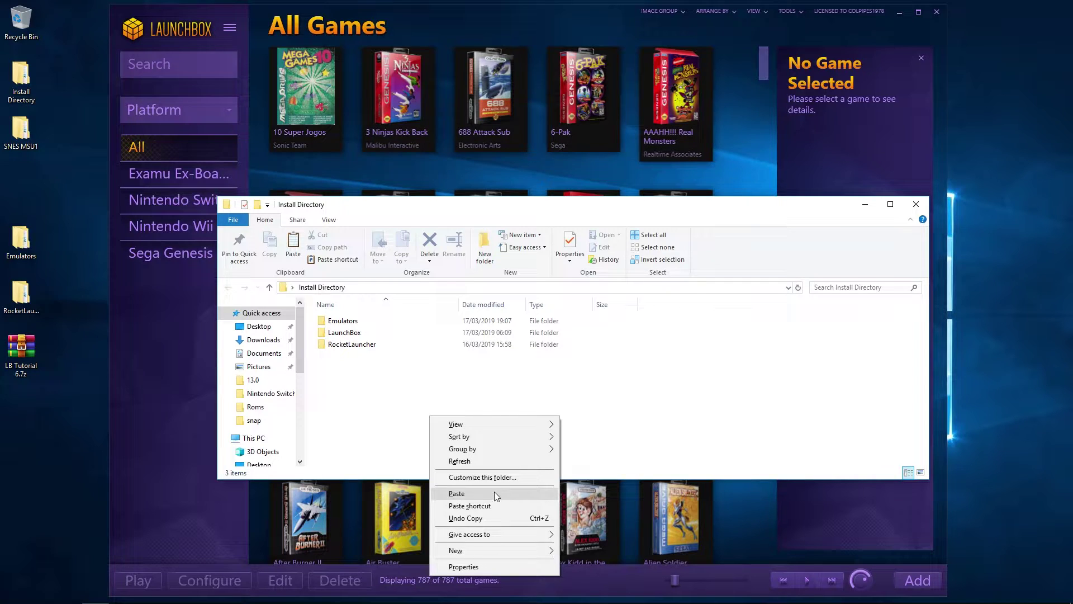
pyautogui.click(618, 399)
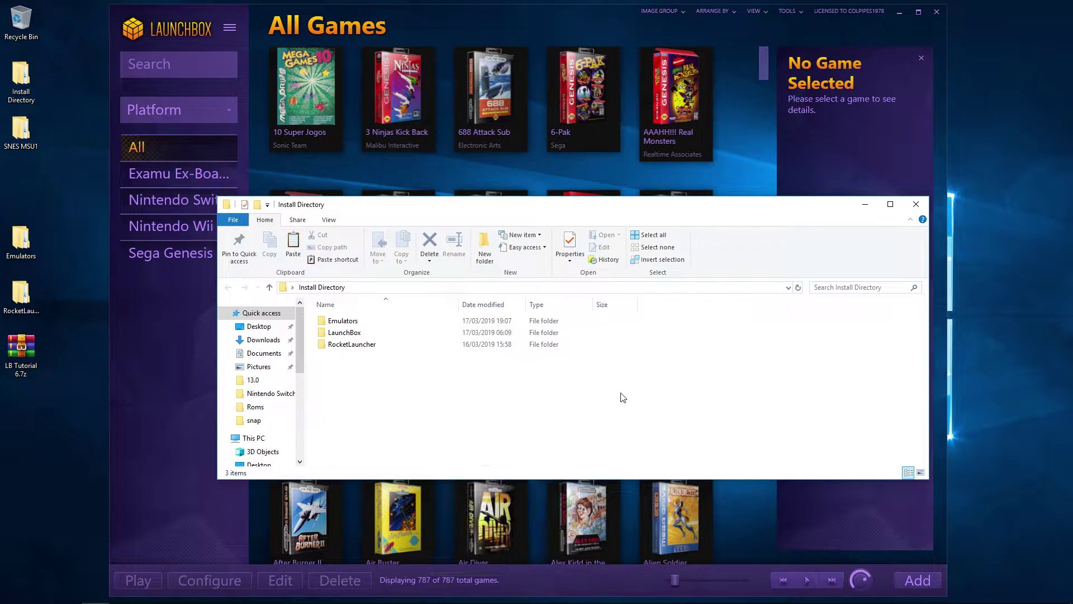
# - Launch snes9x-x64.exe from the Emulators\Snes9x folder inside Install Directory
pyautogui.doubleClick(338, 320)
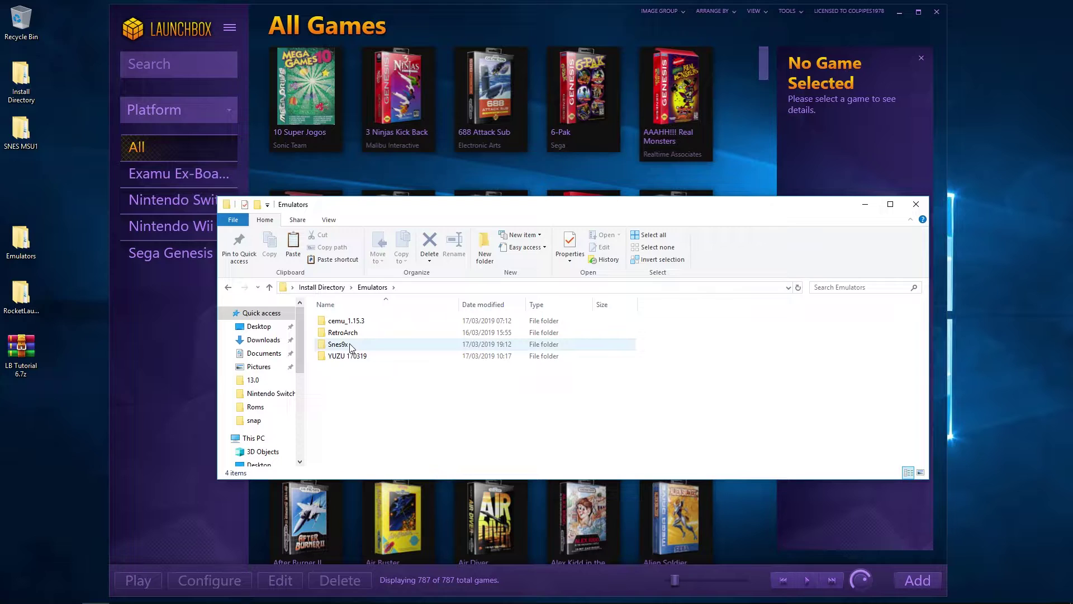
pyautogui.doubleClick(338, 345)
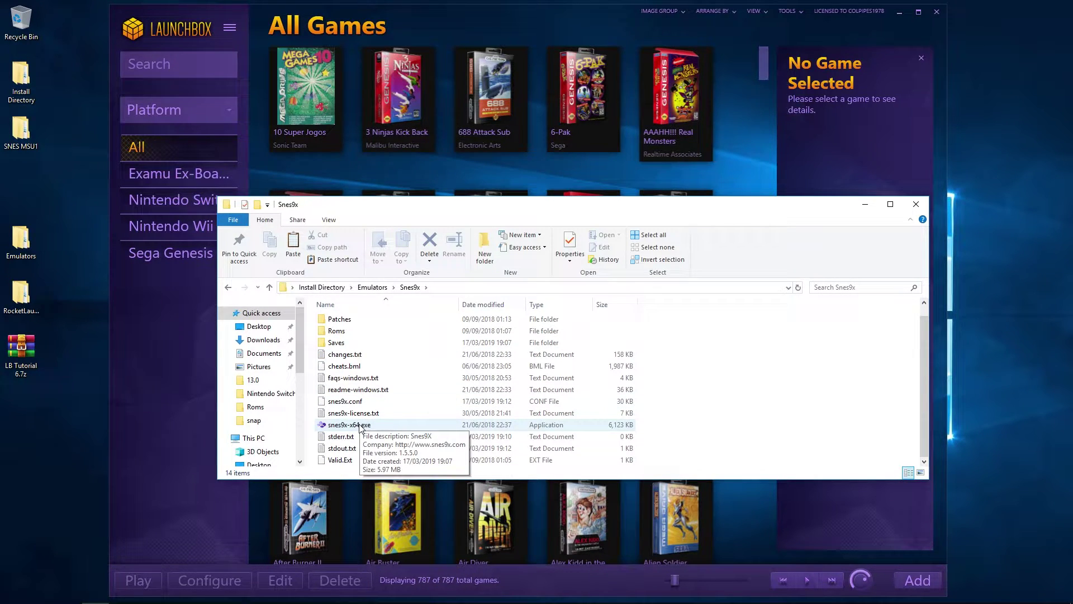
pyautogui.doubleClick(360, 426)
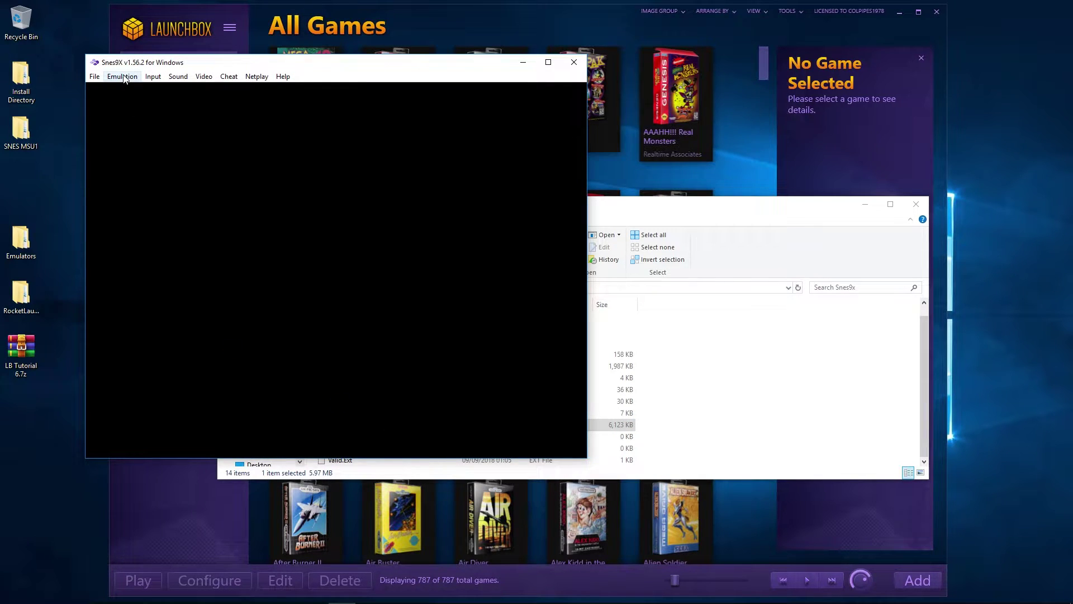
# - Review the Joypad #1 button mappings in the Snes9X input configuration and accept them
pyautogui.click(150, 77)
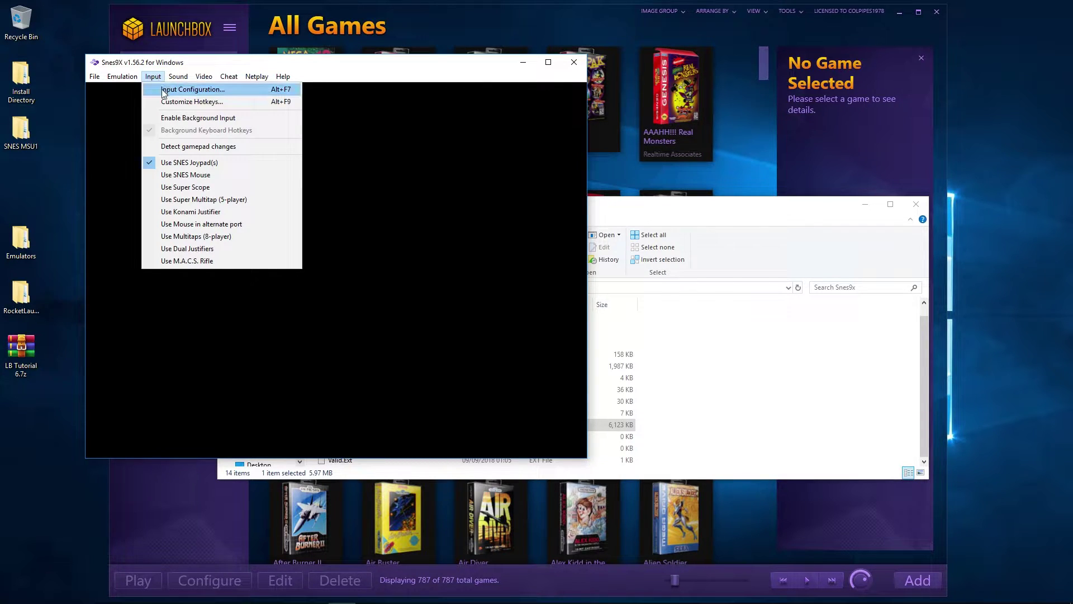
pyautogui.click(164, 90)
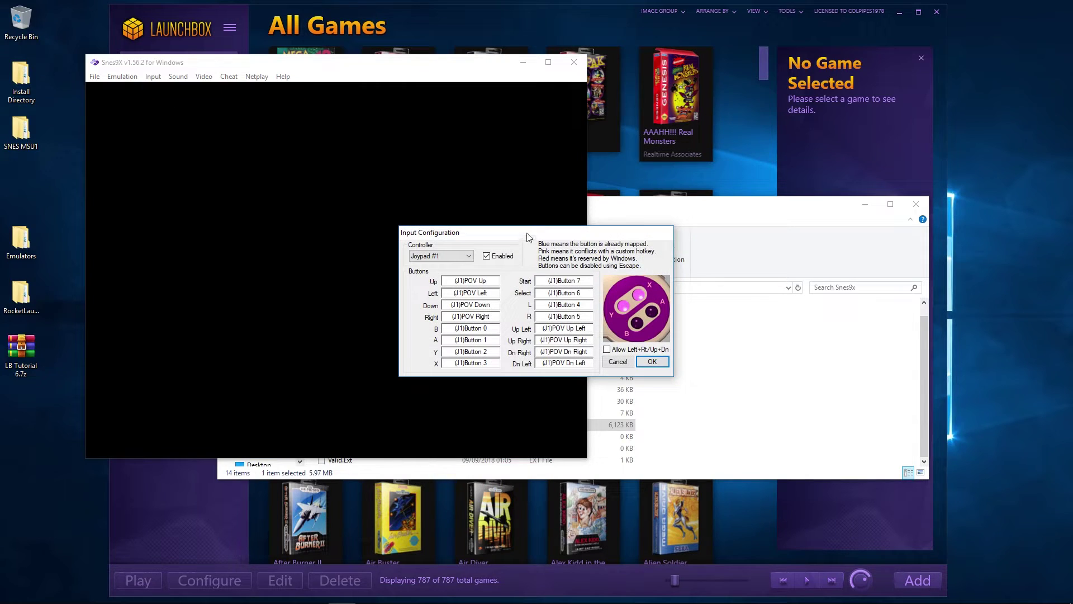
pyautogui.moveTo(528, 233); pyautogui.dragTo(345, 239)
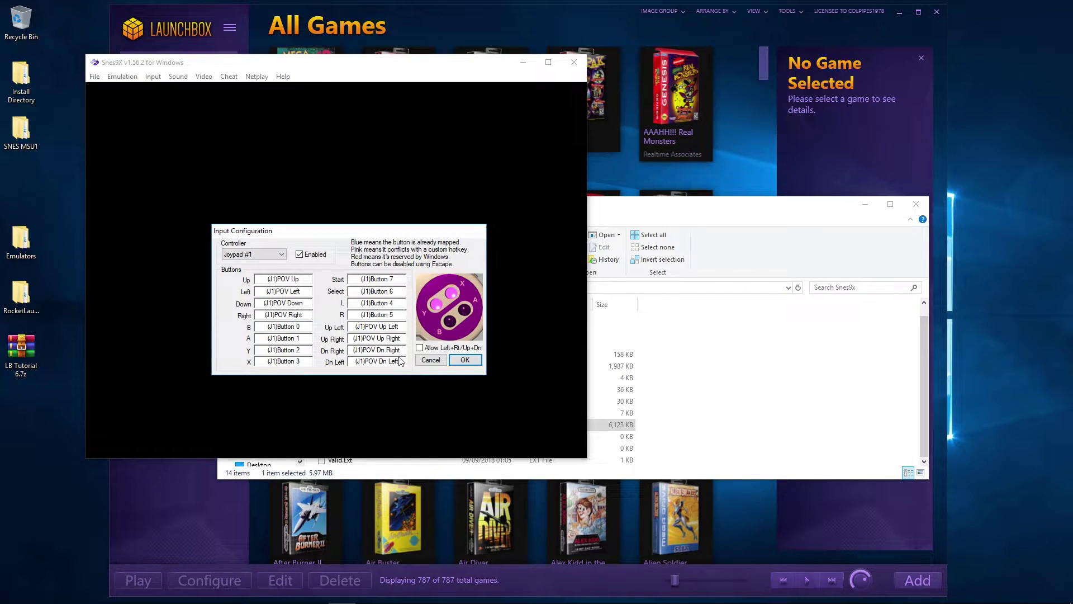
pyautogui.click(463, 361)
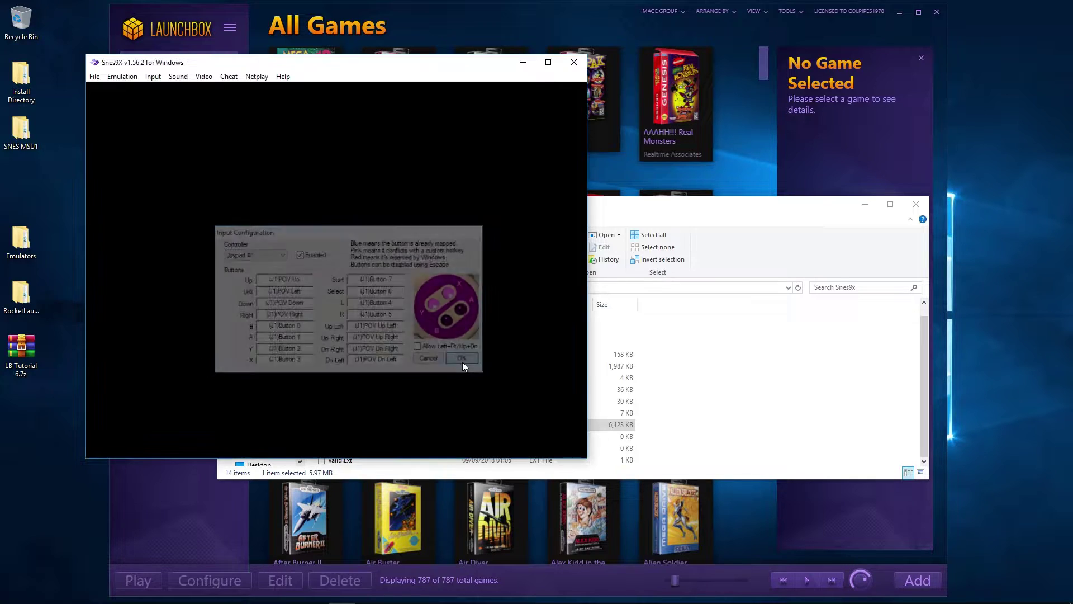
# - Review the output method, scaling and image processing options in the Snes9X display configuration without changing them
pyautogui.click(204, 77)
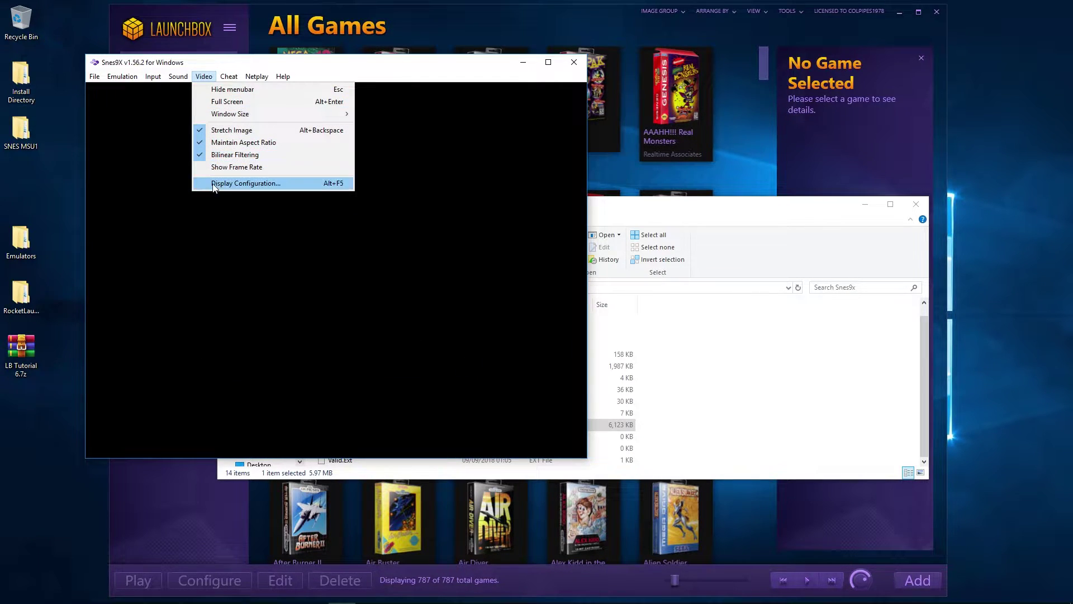
pyautogui.click(246, 182)
pyautogui.moveTo(535, 177); pyautogui.dragTo(319, 173)
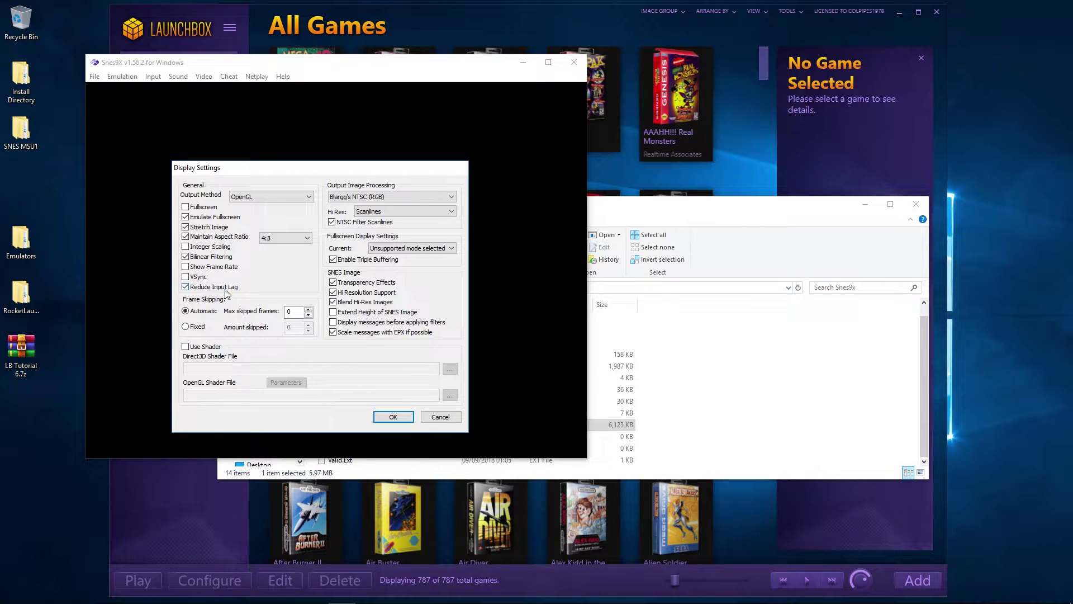
pyautogui.click(440, 417)
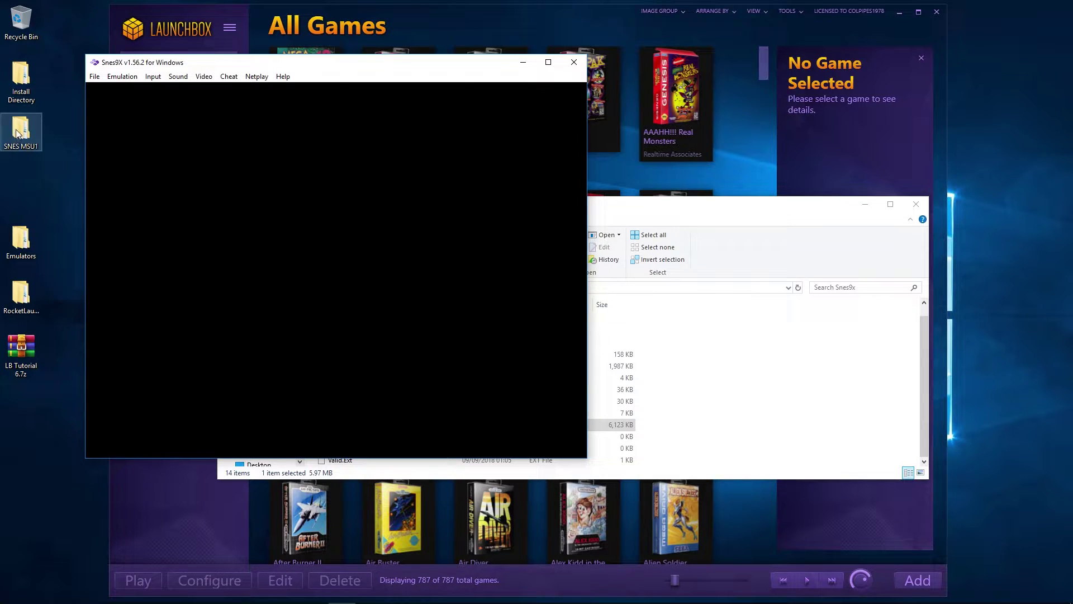
# - Examine the contents of ActRaiser (USA) (MSU1).zip in the desktop's SNES MSU1 folder, including its .sfc file, and close the archive
pyautogui.doubleClick(19, 131)
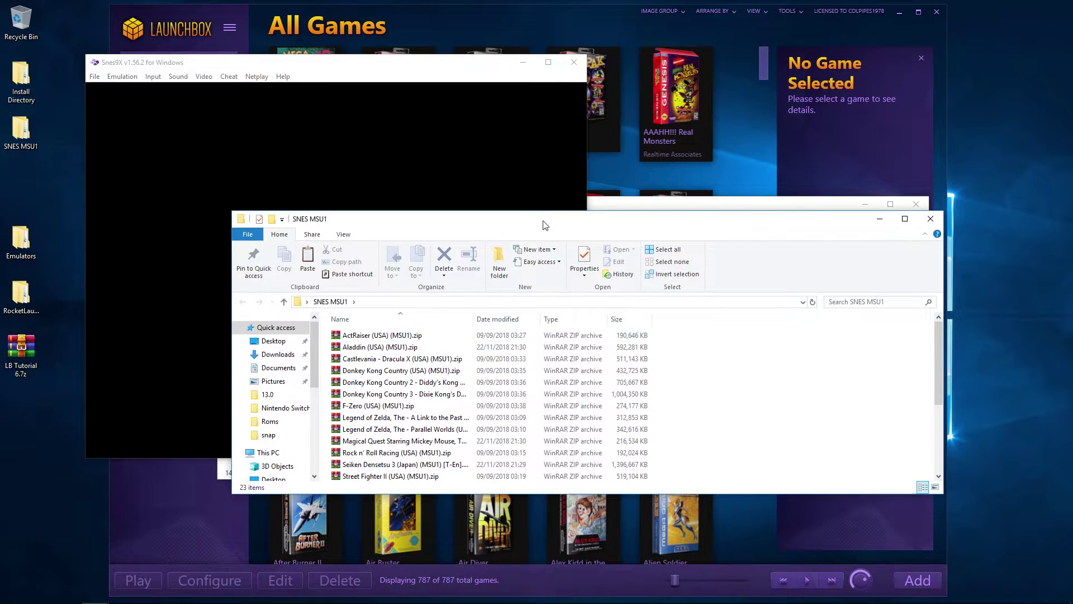
pyautogui.moveTo(545, 225); pyautogui.dragTo(420, 162)
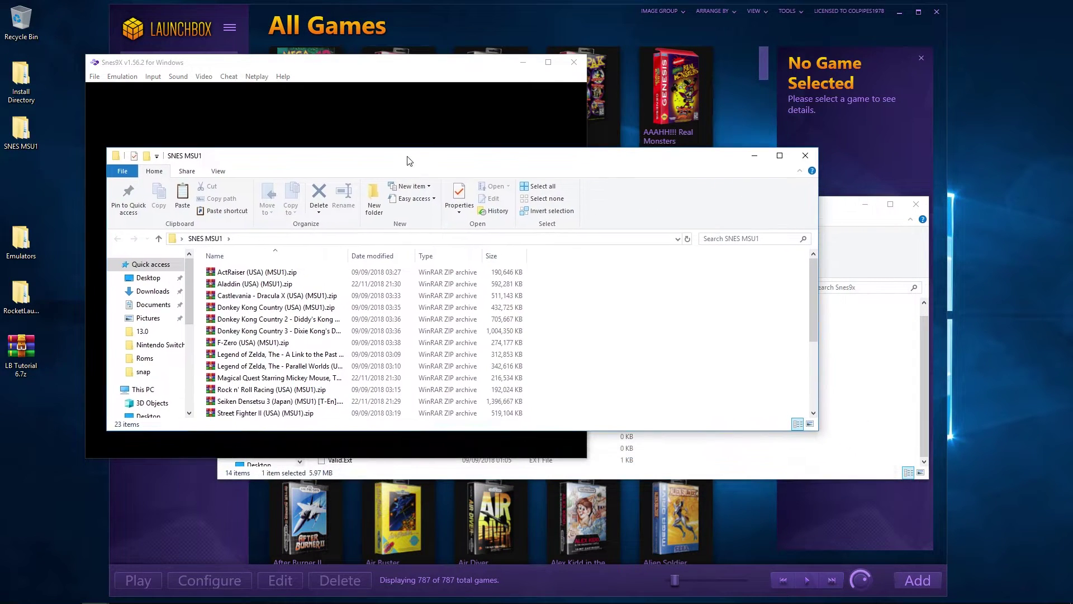
pyautogui.doubleClick(257, 272)
pyautogui.click(329, 290)
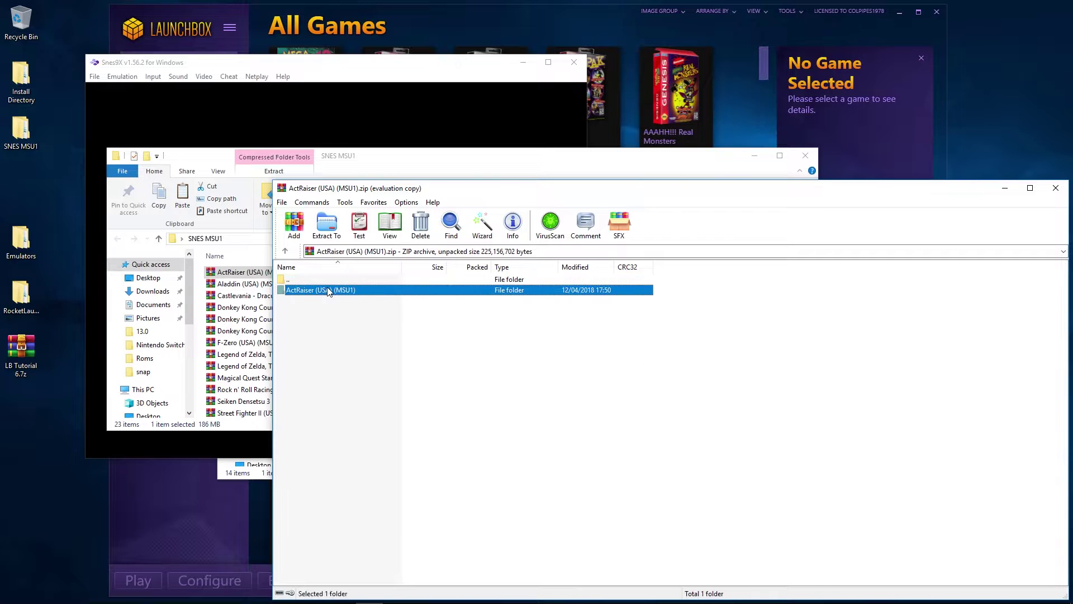
pyautogui.doubleClick(329, 290)
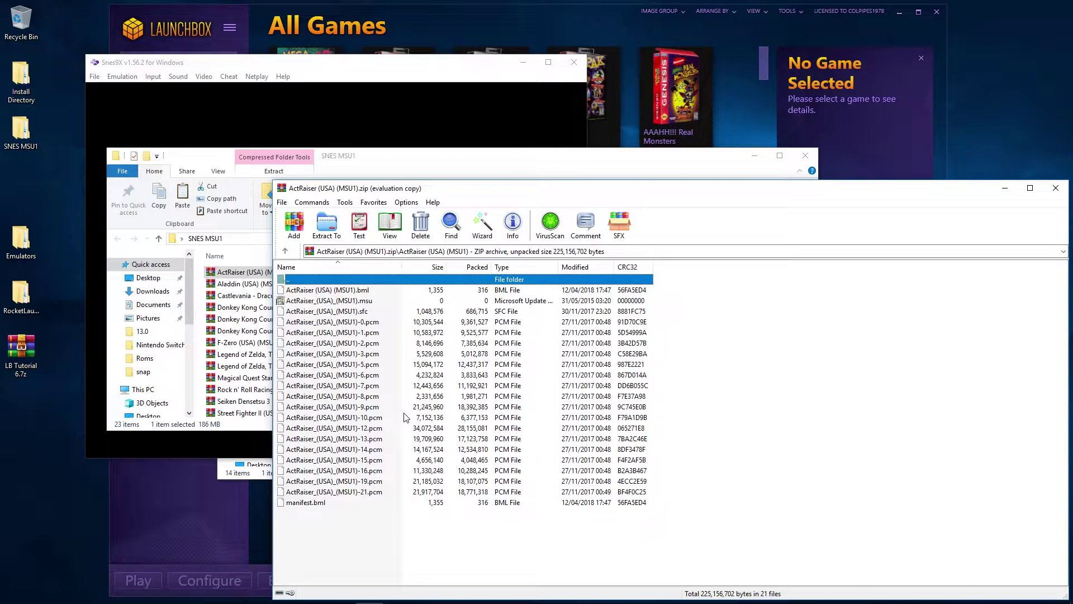
pyautogui.click(332, 311)
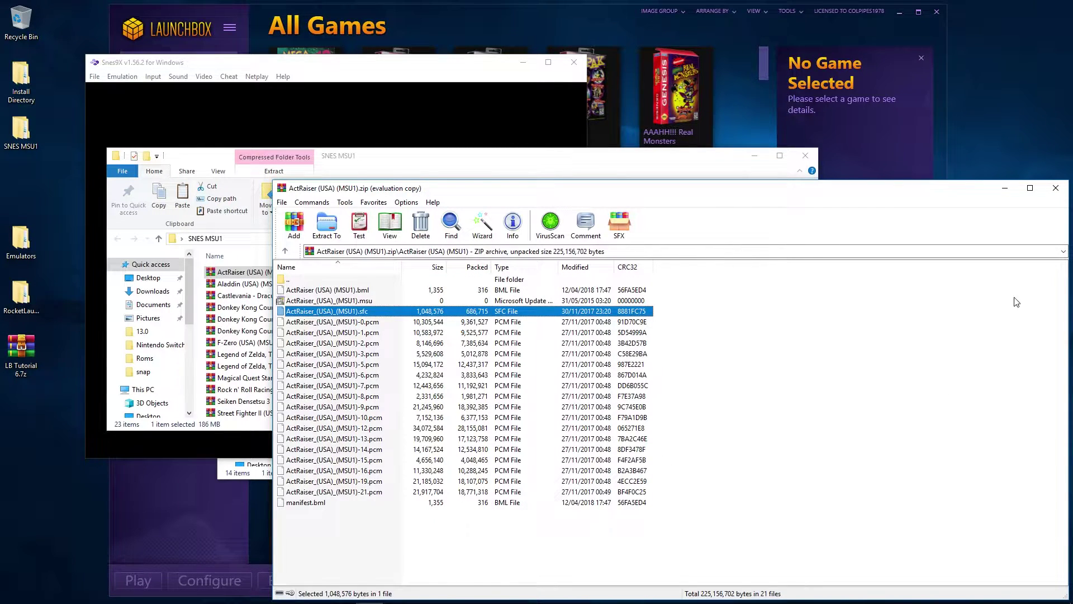
pyautogui.click(1056, 188)
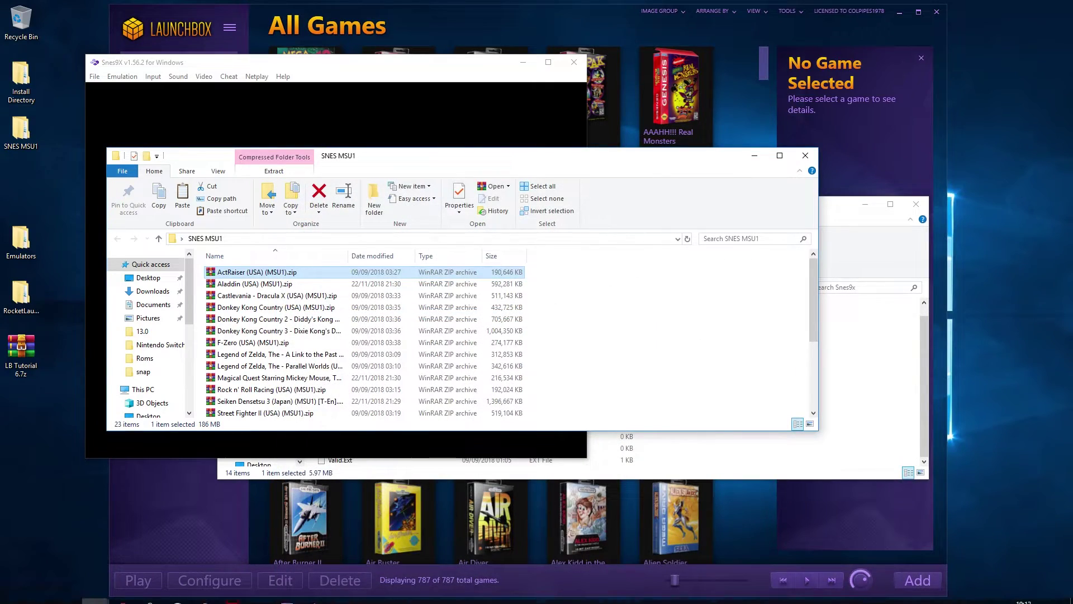
# - Switch to Chrome, look through the game categories in Zeldix's MSU-1 Hacks Database, and close the browser
pyautogui.click(123, 592)
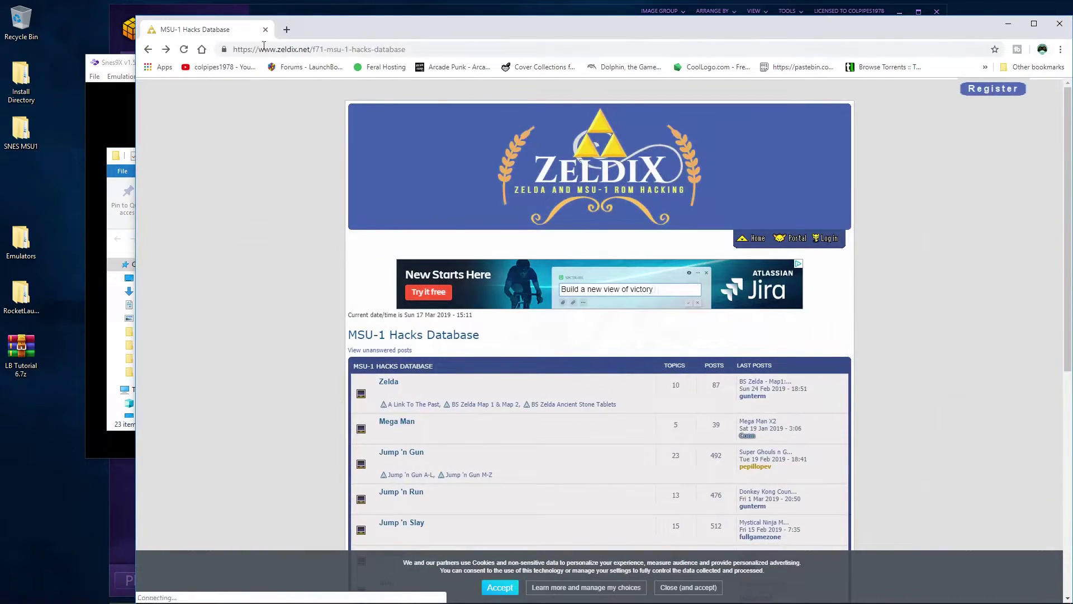
pyautogui.scroll(-4, 302, 337)
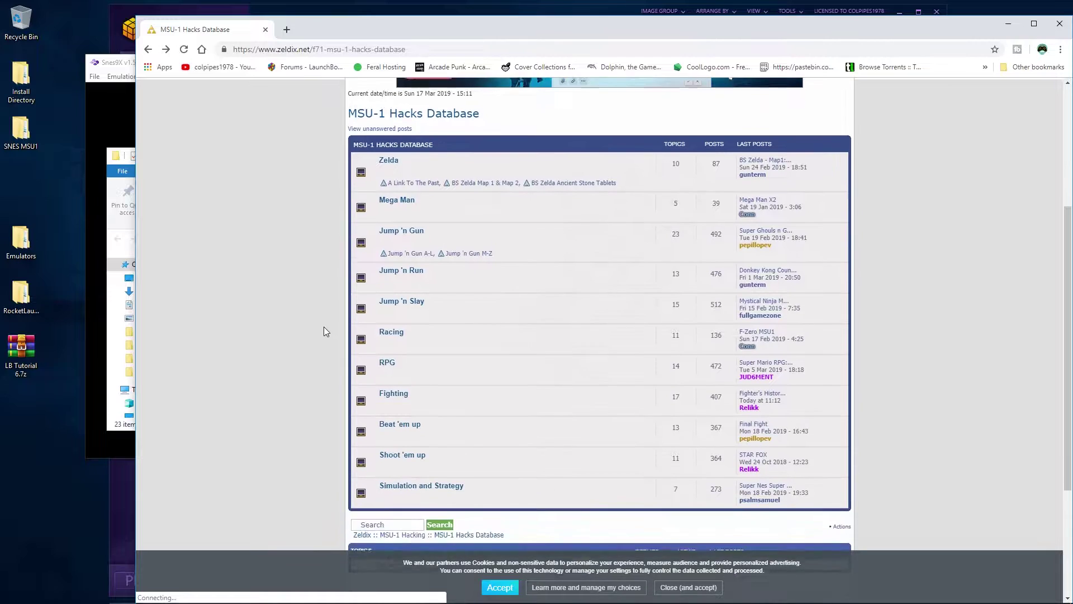
pyautogui.scroll(-1, 319, 332)
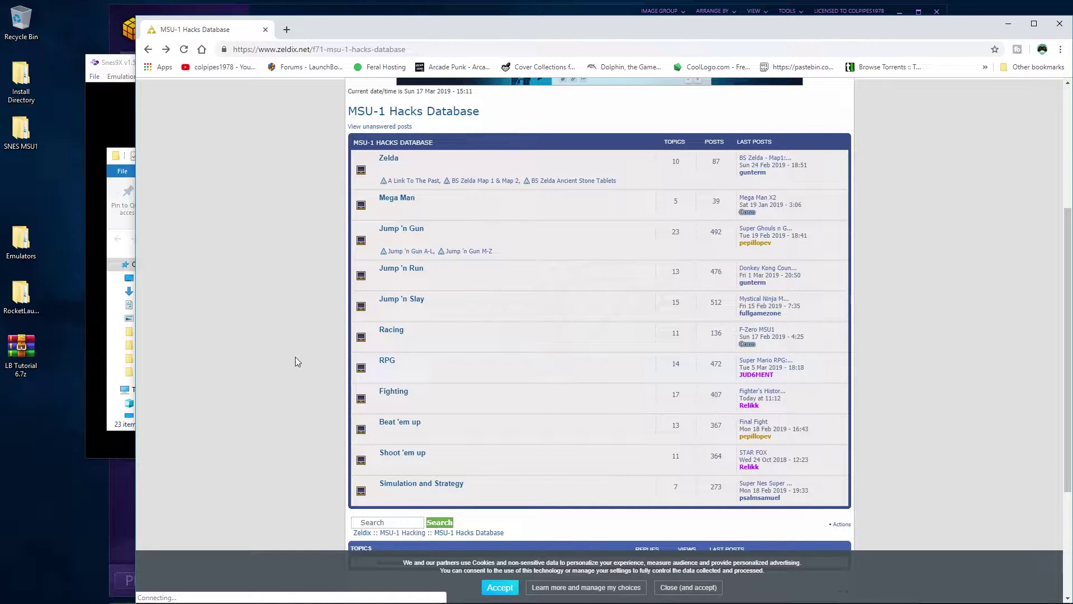
pyautogui.scroll(-1, 295, 357)
pyautogui.scroll(2, 293, 356)
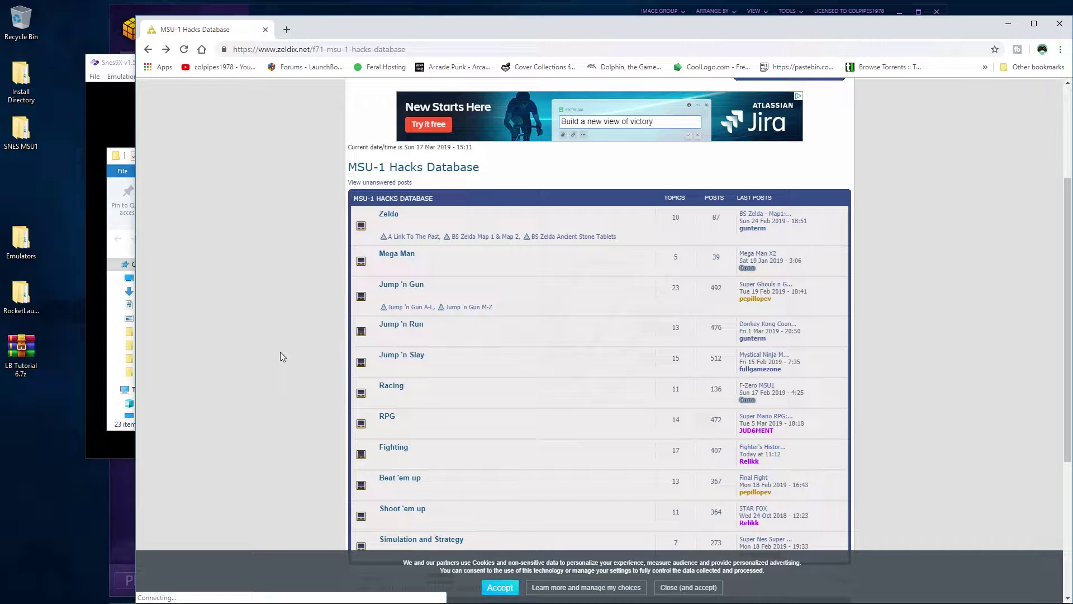
pyautogui.scroll(-2, 280, 351)
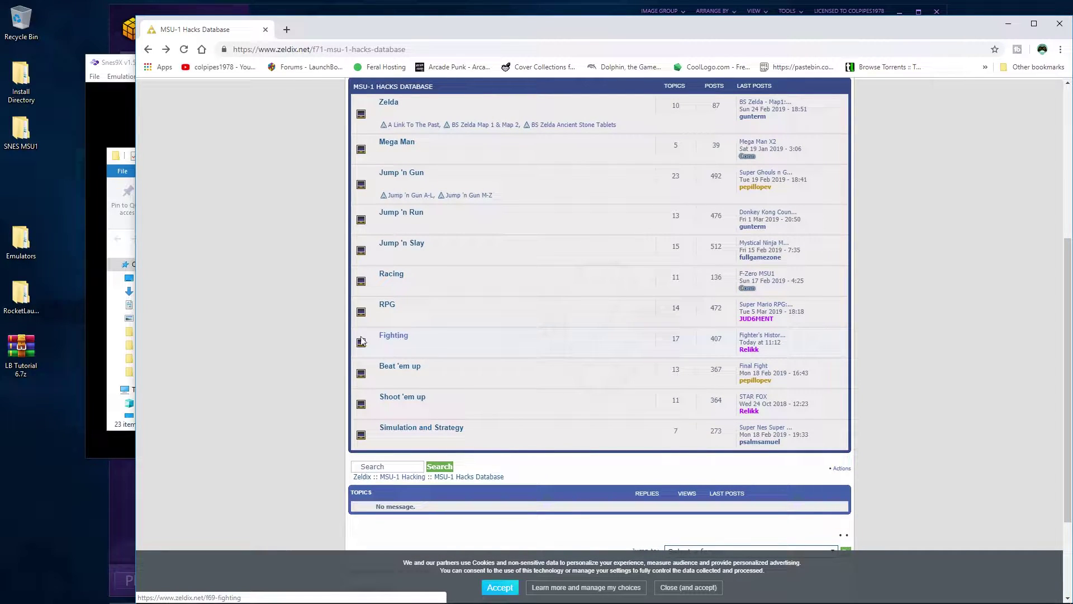
pyautogui.scroll(4, 299, 303)
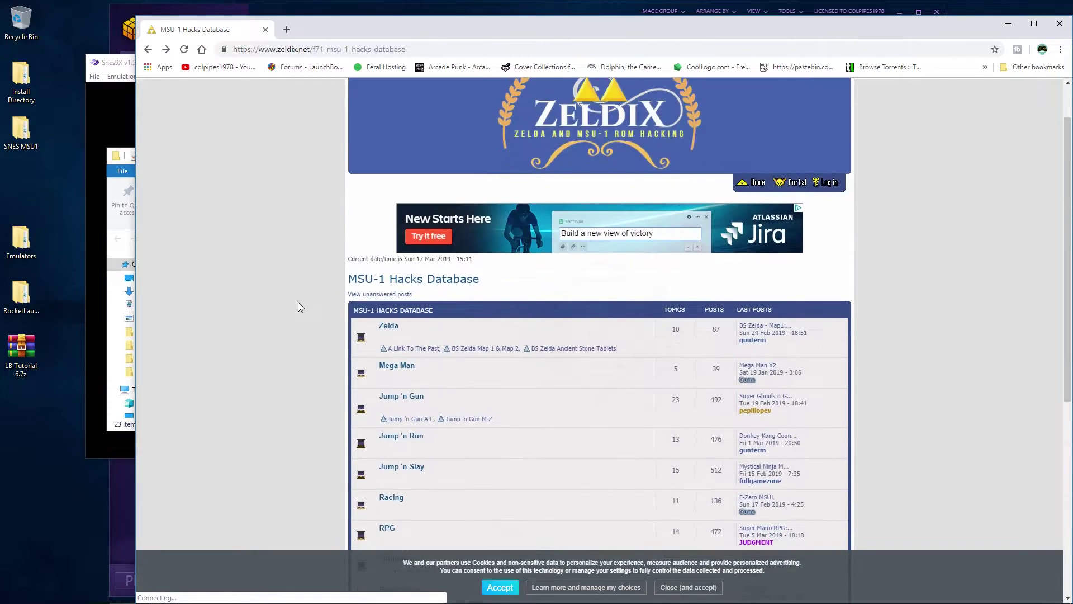
pyautogui.scroll(1, 299, 303)
pyautogui.scroll(-5, 298, 313)
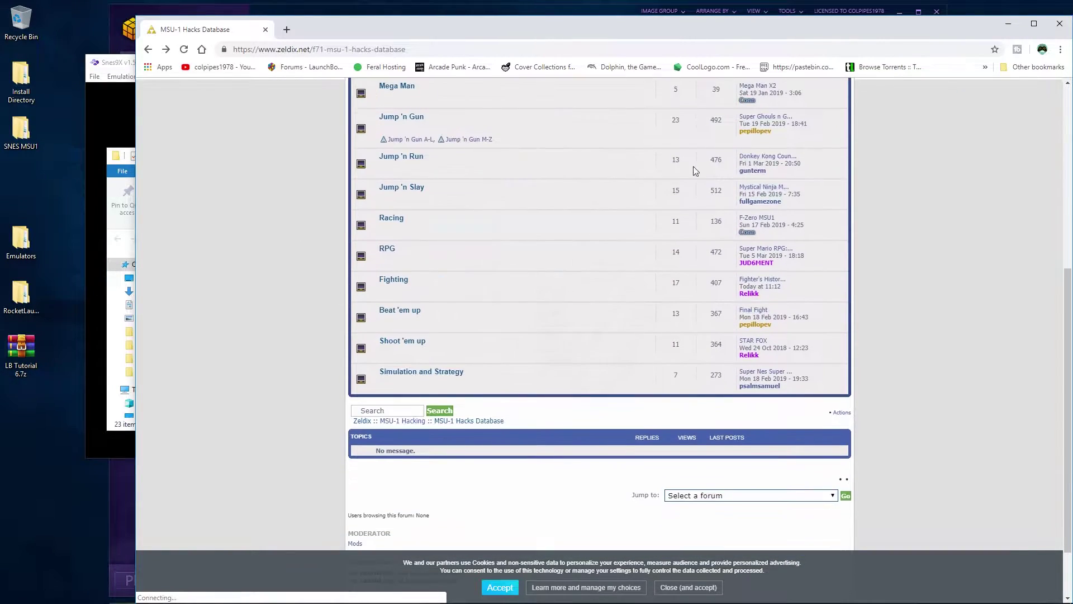
pyautogui.click(1059, 22)
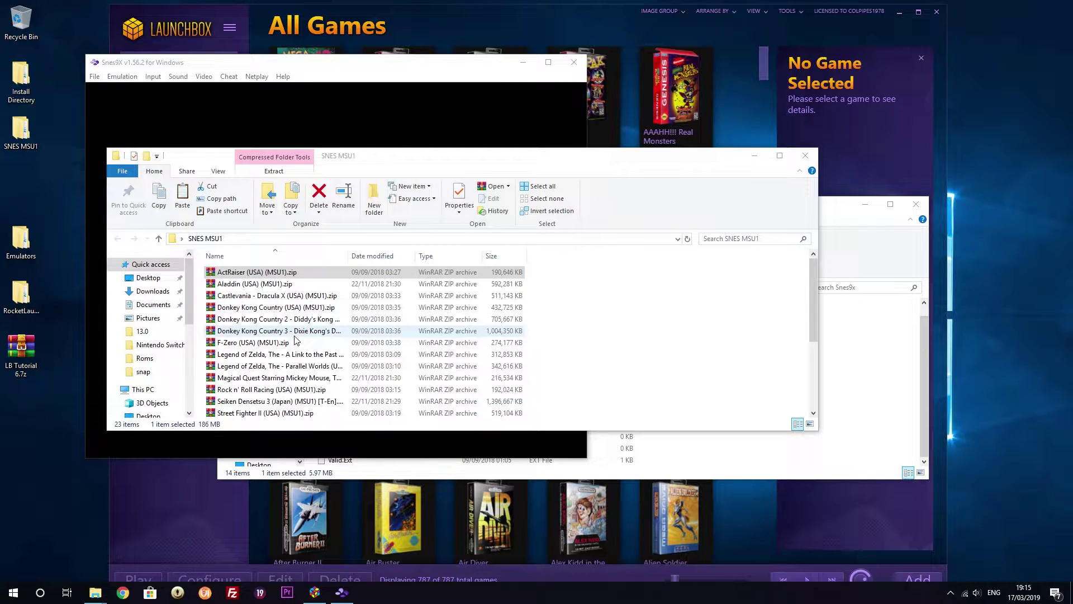
# - Move the SNES MSU1 folder from the desktop into Install Directory\LaunchBox\Games
pyautogui.scroll(-1, 296, 333)
pyautogui.scroll(1, 296, 331)
pyautogui.scroll(-4, 279, 358)
pyautogui.scroll(4, 238, 391)
pyautogui.scroll(-4, 234, 394)
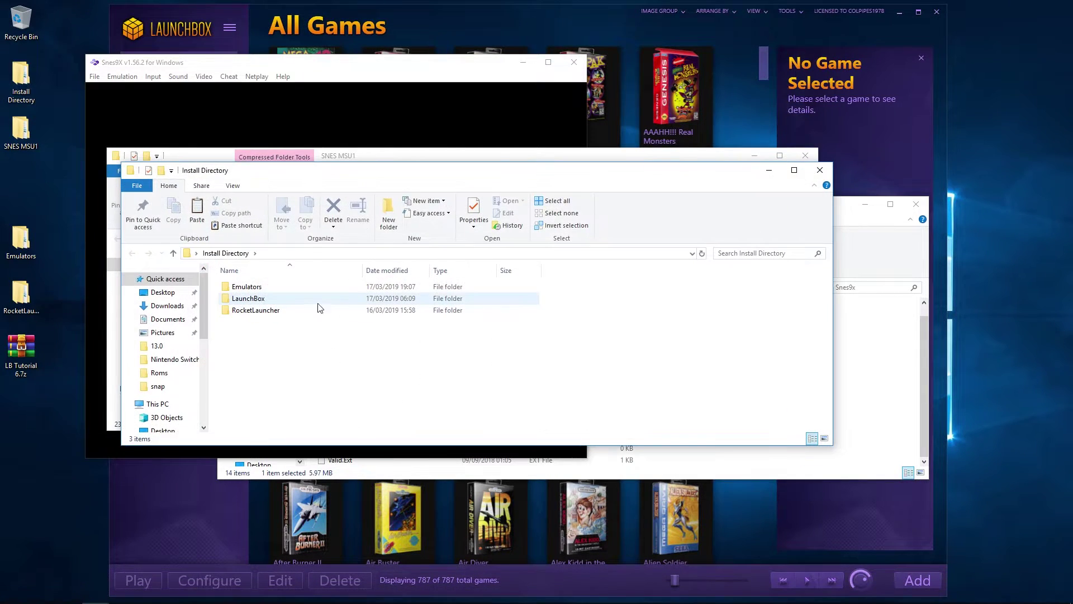
pyautogui.doubleClick(267, 301)
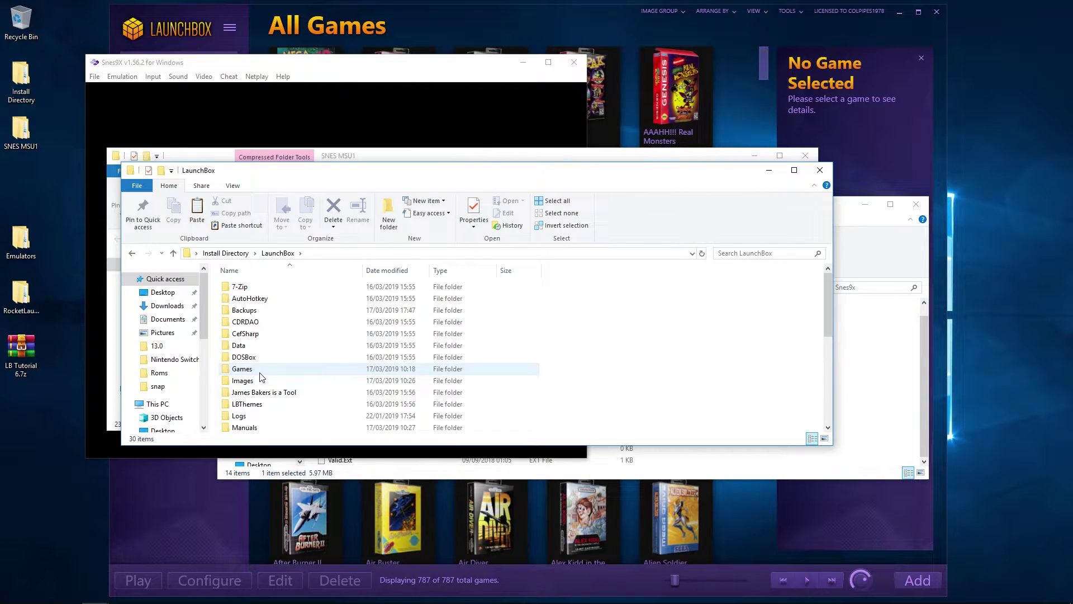
pyautogui.doubleClick(259, 372)
pyautogui.moveTo(20, 130); pyautogui.dragTo(342, 379)
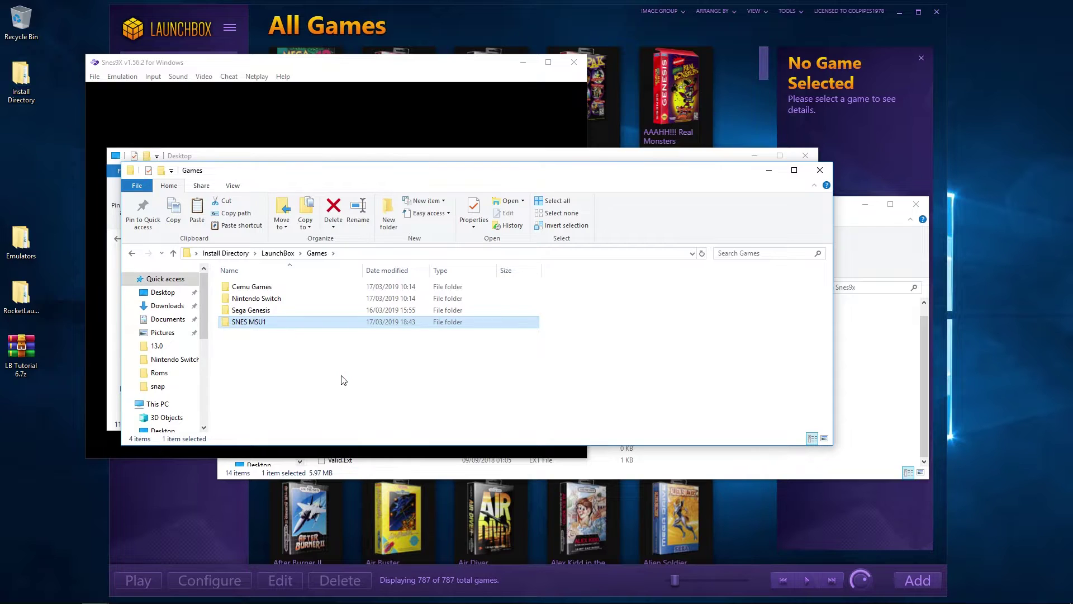
pyautogui.click(87, 98)
pyautogui.click(95, 77)
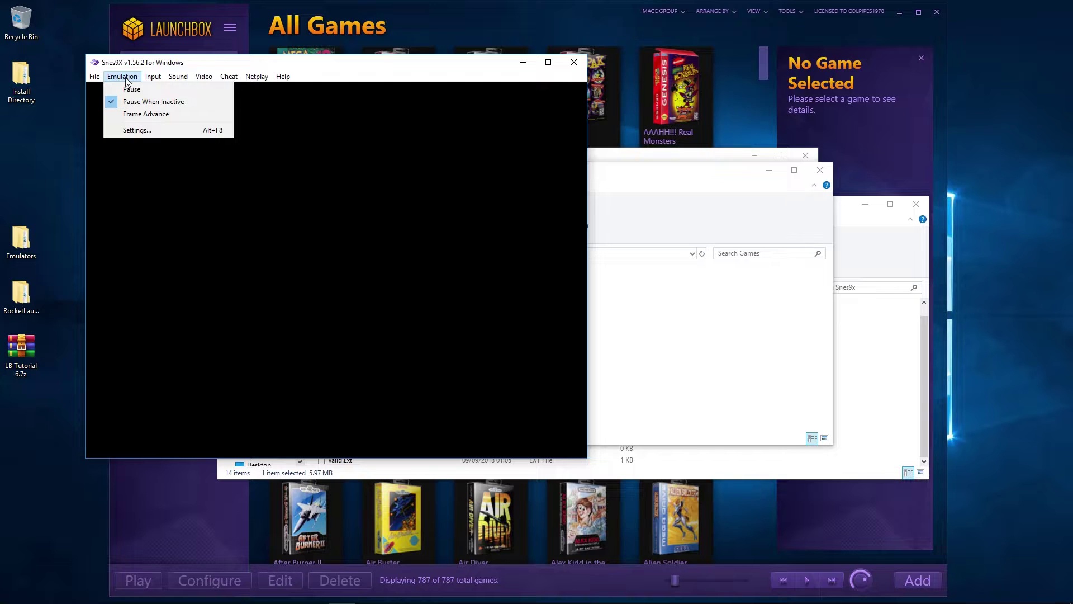
pyautogui.click(136, 130)
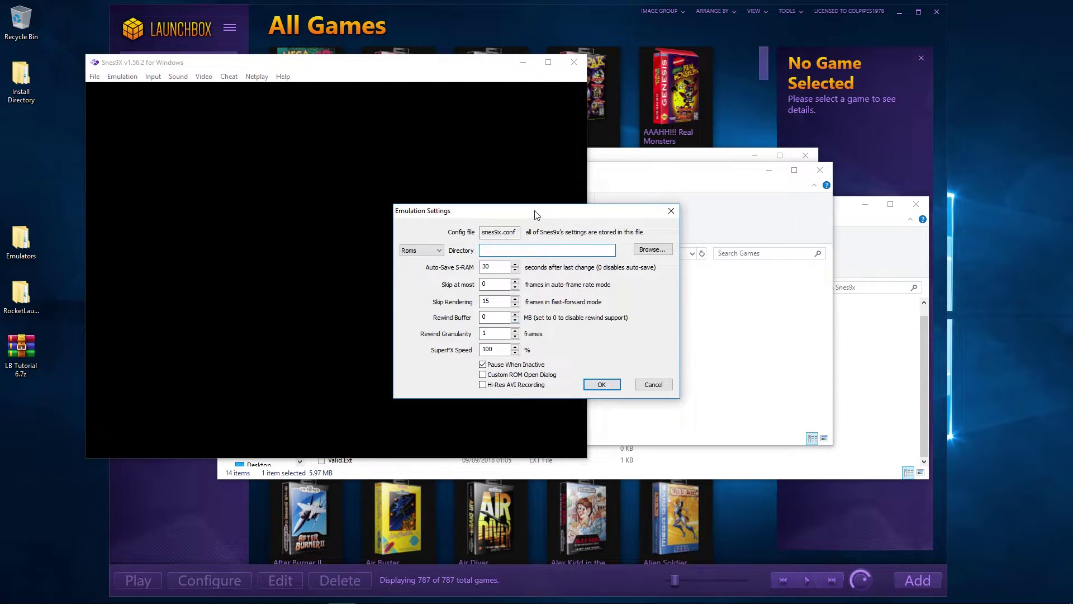
pyautogui.moveTo(535, 214); pyautogui.dragTo(350, 215)
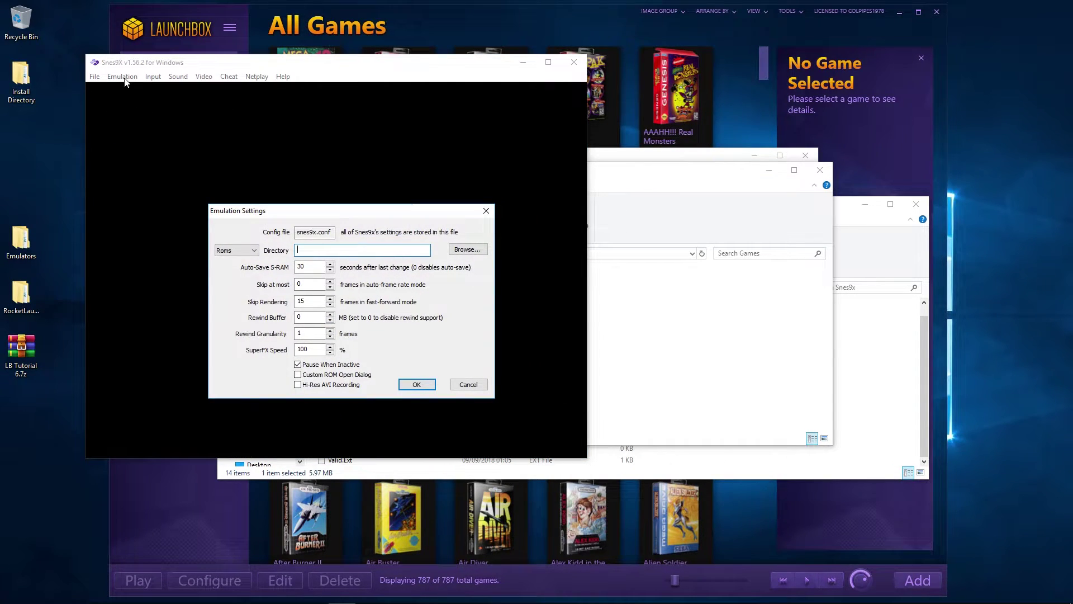
pyautogui.click(486, 211)
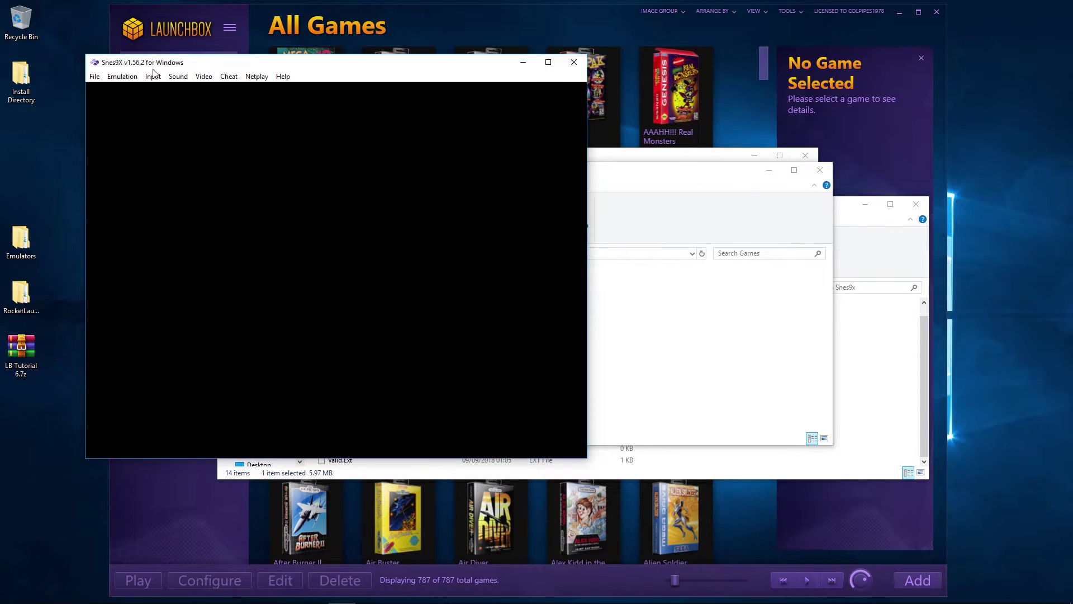
# - In Snes9X's emulation settings, set the Roms directory to Install Directory\LaunchBox\Games\SNES MSU1 and apply it
pyautogui.click(122, 76)
pyautogui.click(138, 134)
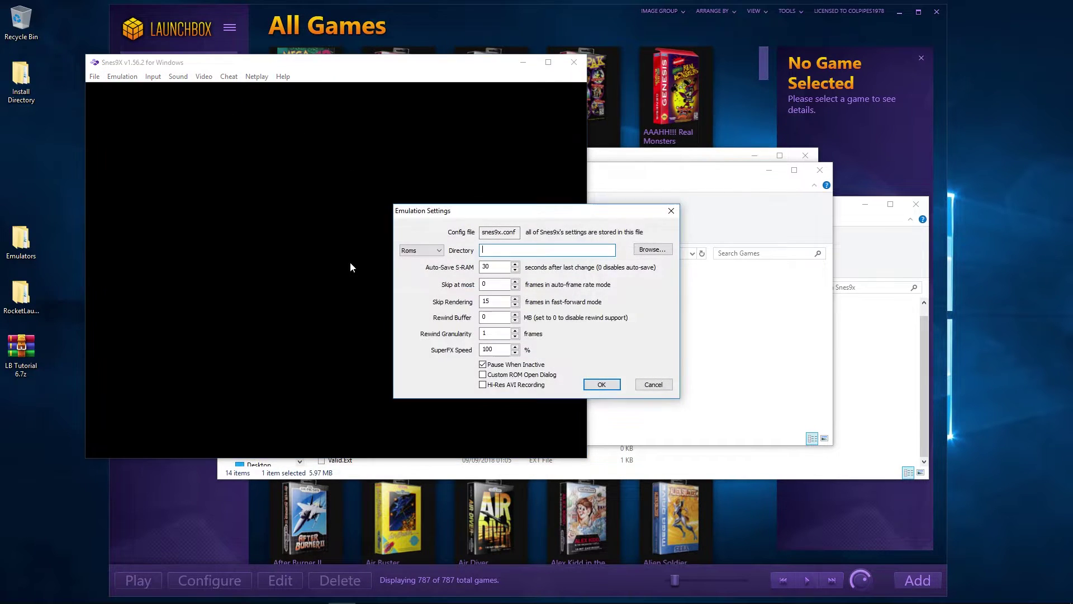
pyautogui.click(652, 250)
pyautogui.scroll(-1, 525, 318)
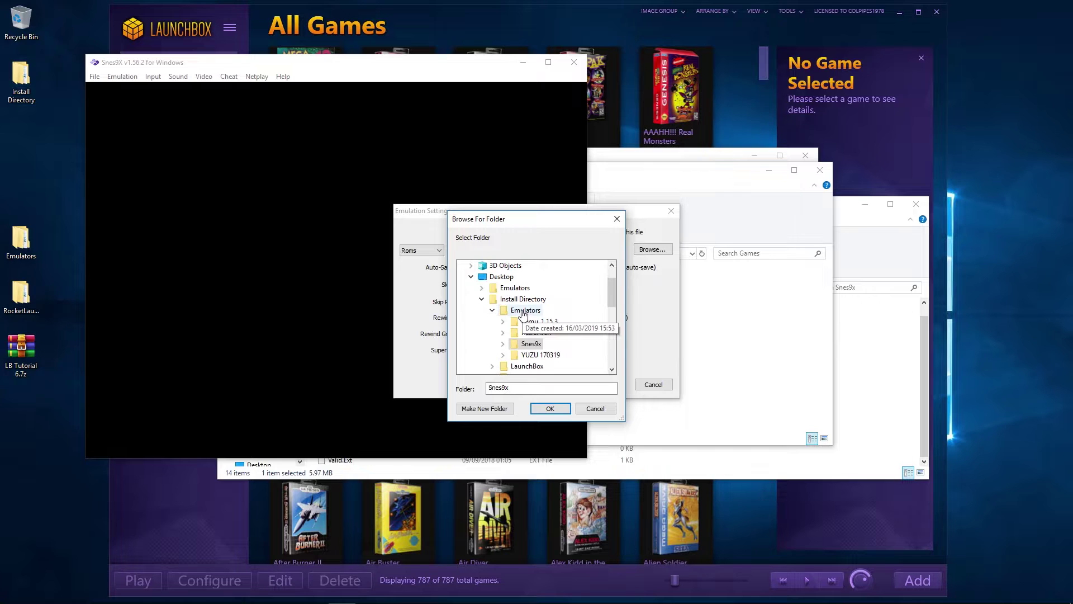
pyautogui.click(488, 311)
pyautogui.scroll(-2, 504, 329)
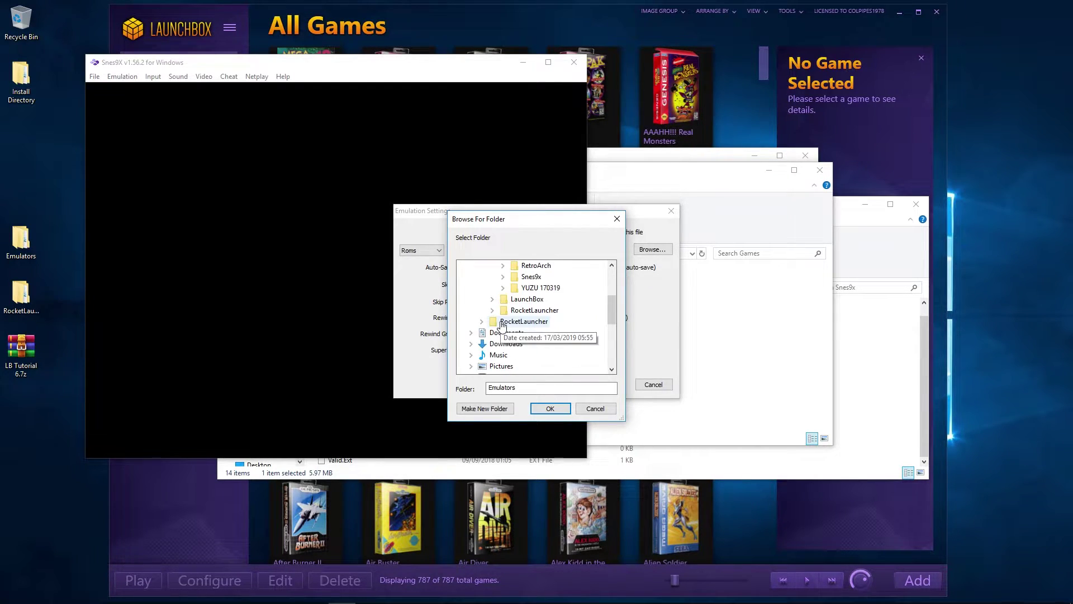
pyautogui.click(488, 302)
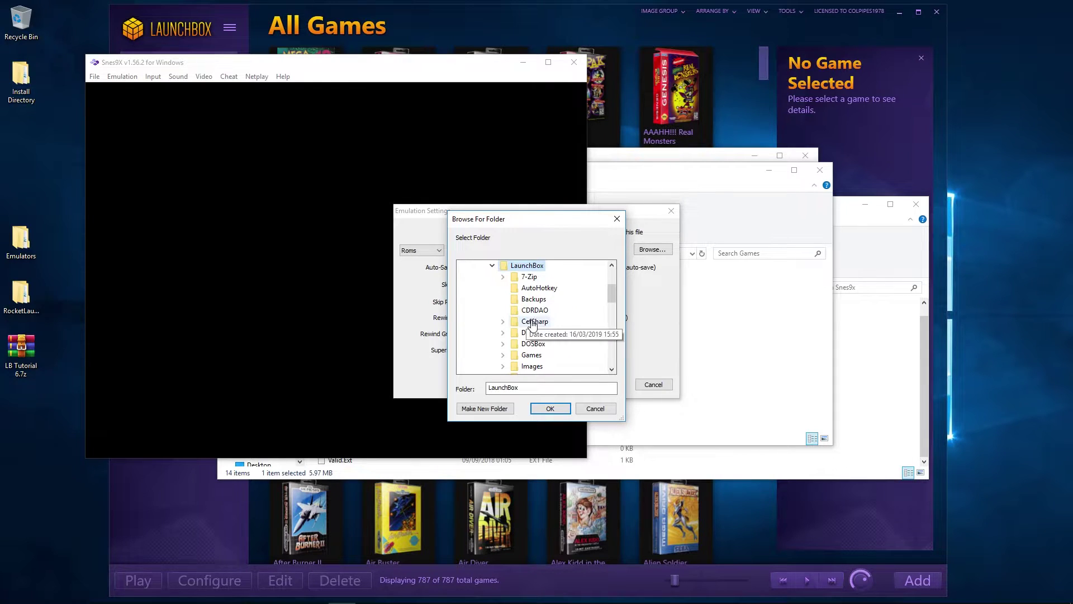
pyautogui.scroll(-2, 506, 296)
pyautogui.click(503, 288)
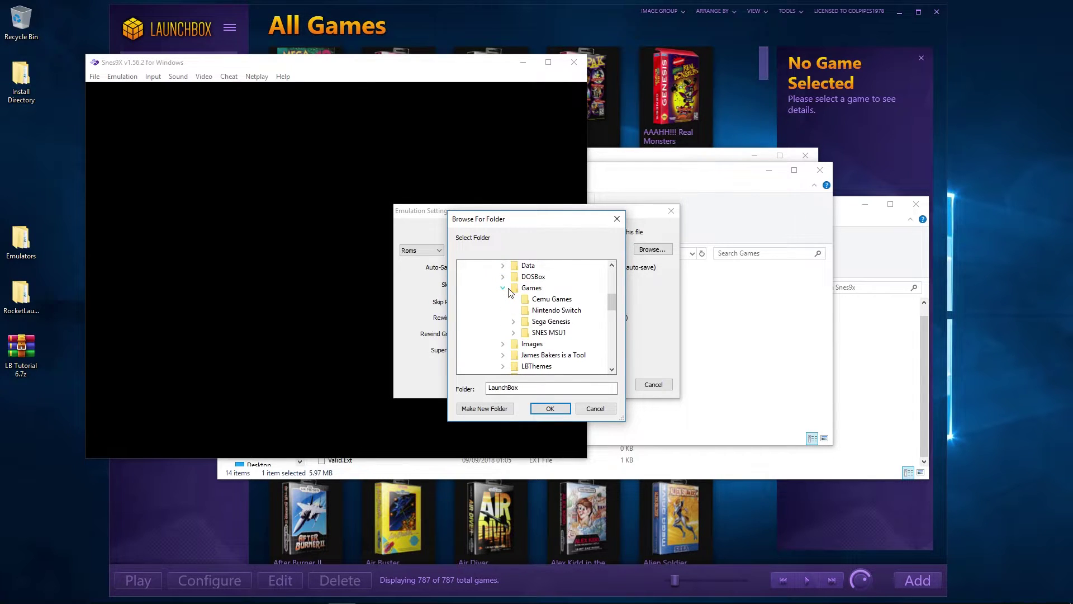
pyautogui.click(551, 321)
pyautogui.click(550, 333)
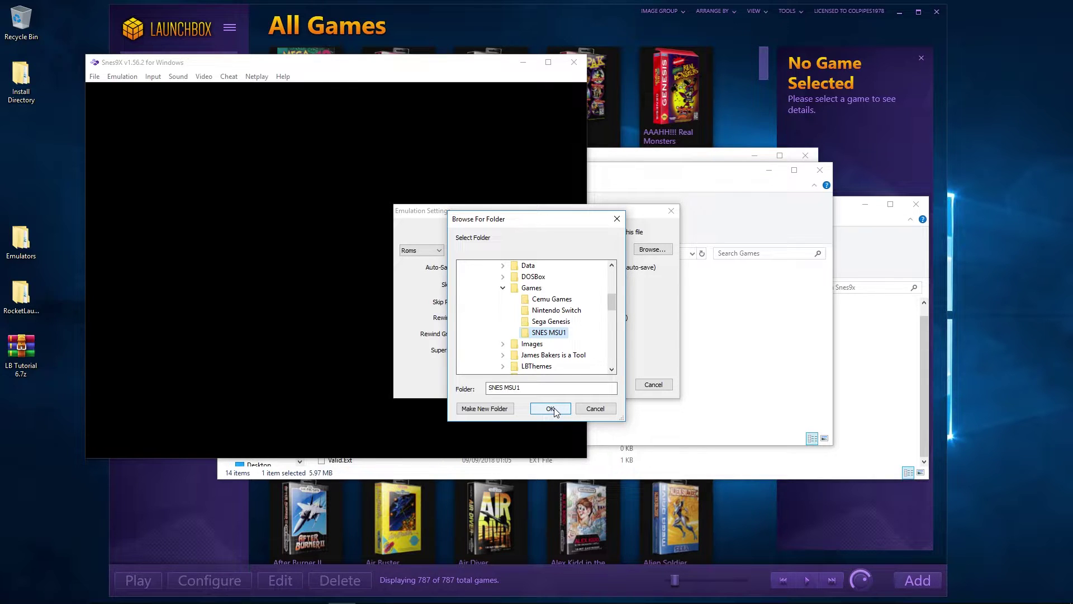
pyautogui.click(551, 409)
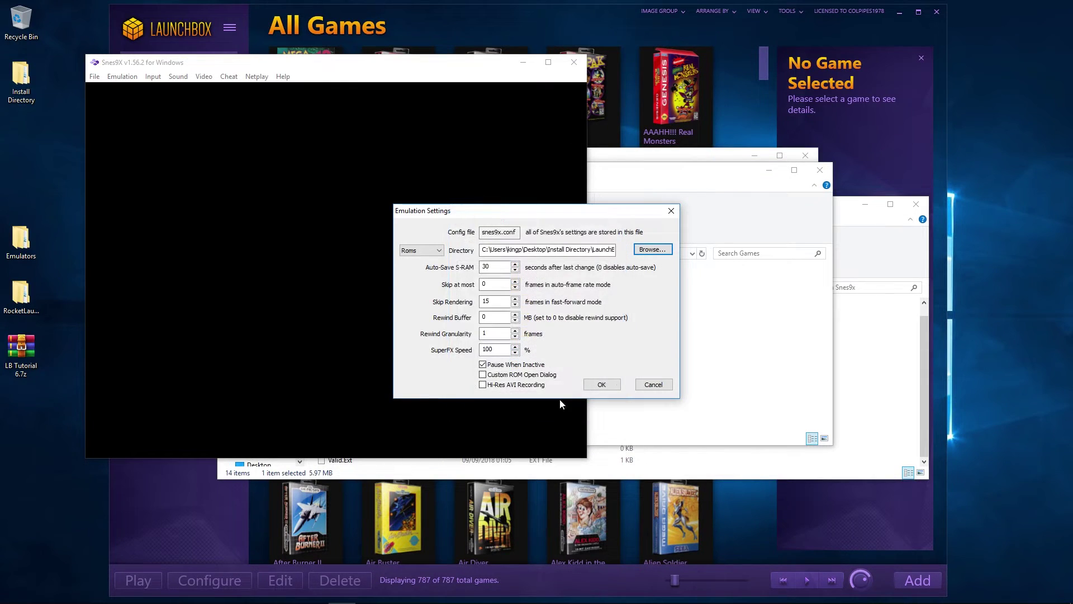
pyautogui.click(602, 384)
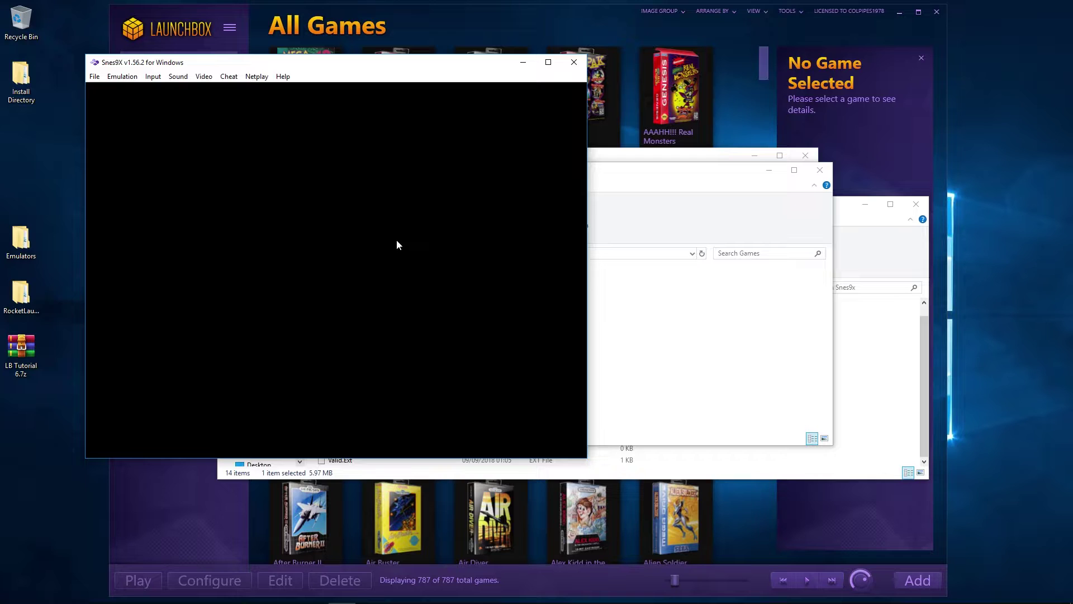
# - Close Snes9X and the Games, Desktop and Snes9x folder windows
pyautogui.click(572, 64)
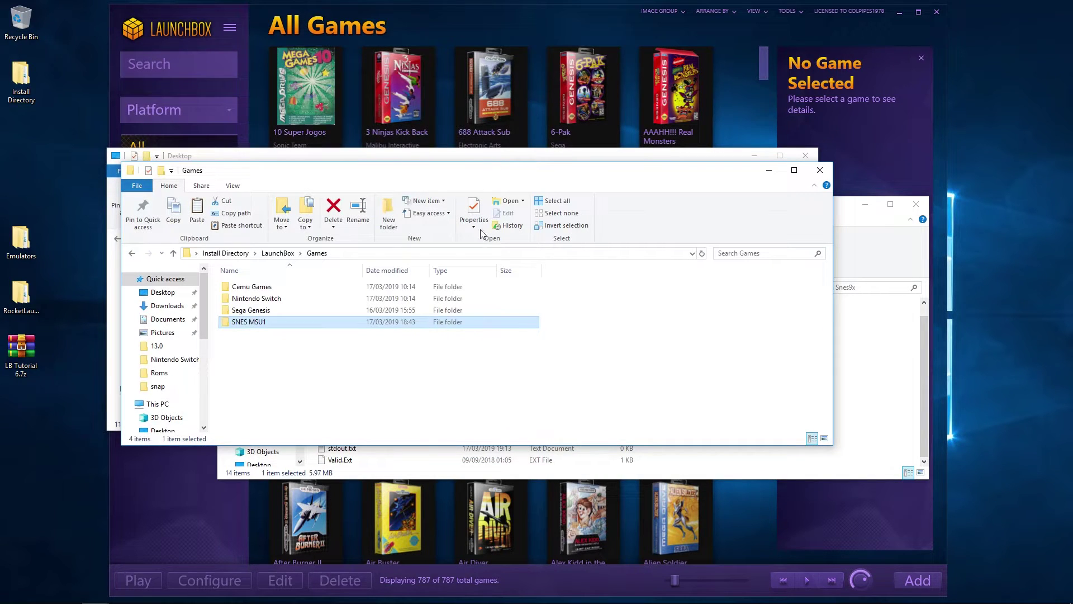
pyautogui.click(820, 170)
pyautogui.click(805, 155)
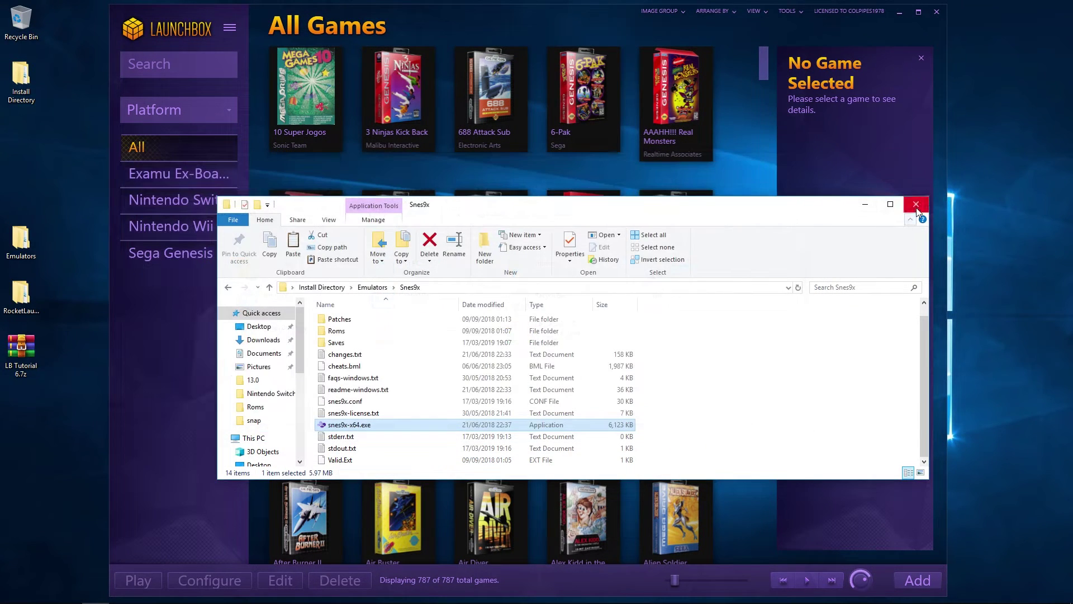
pyautogui.click(916, 204)
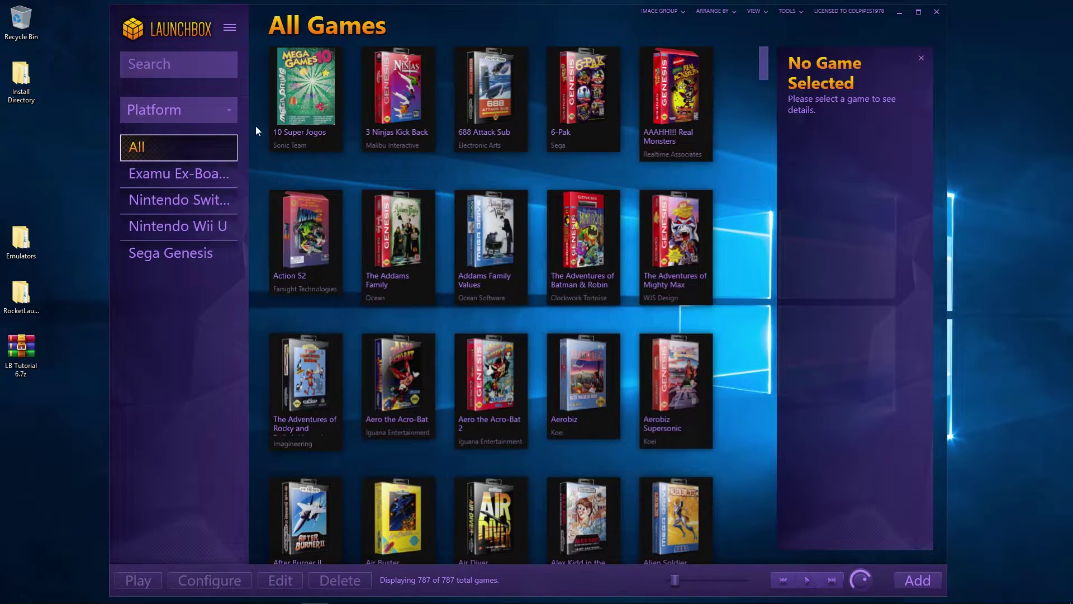
# - Start LaunchBox's Import ROMs from Files wizard and add every zip file in Games\SNES MSU1 to the import
pyautogui.click(230, 28)
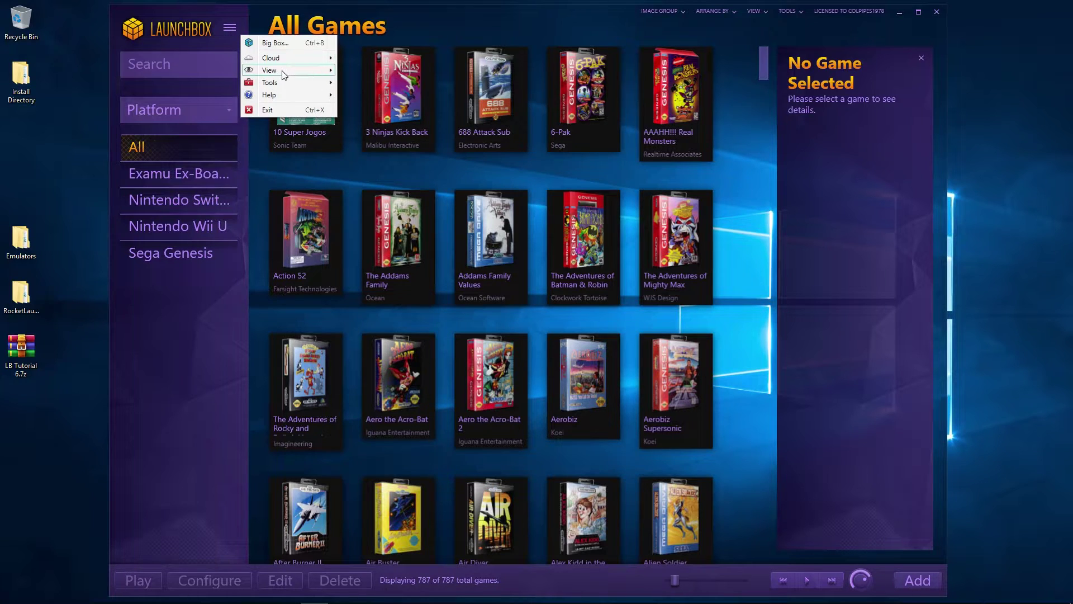
pyautogui.moveTo(272, 84)
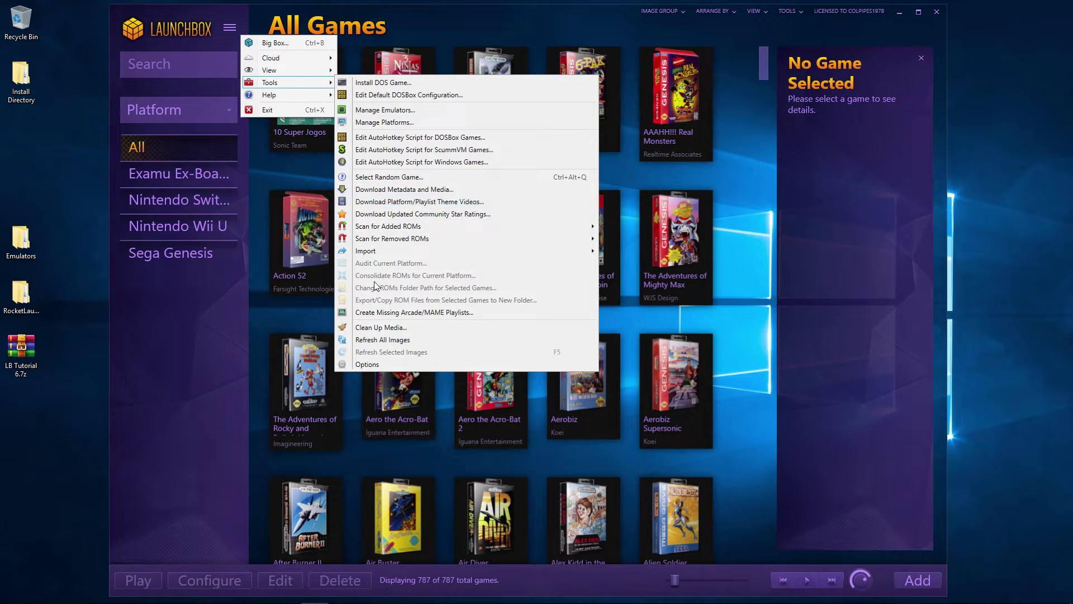
pyautogui.moveTo(385, 253)
pyautogui.click(615, 276)
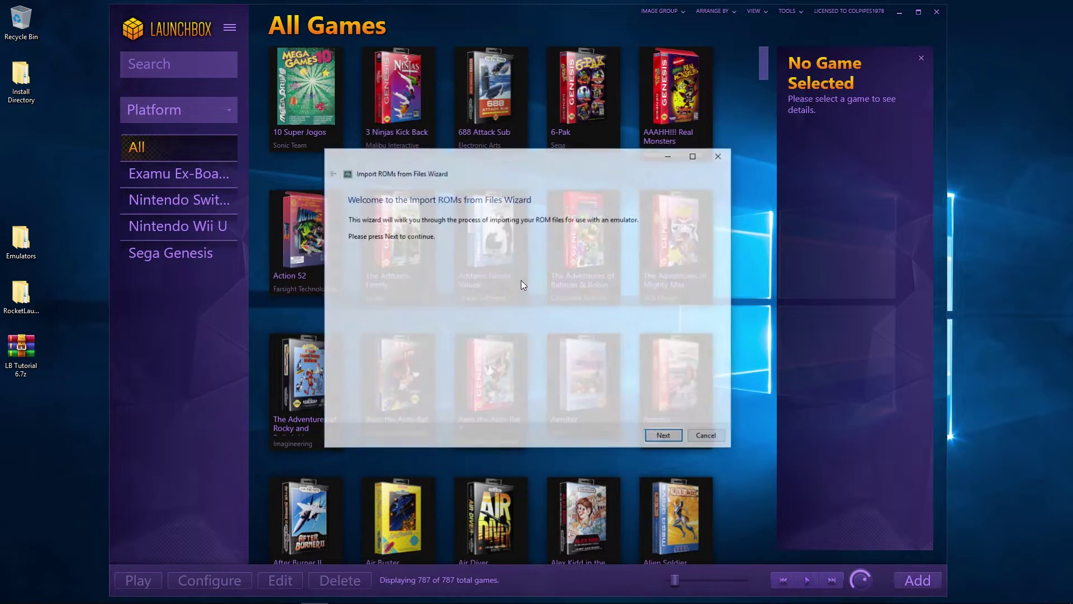
pyautogui.click(677, 439)
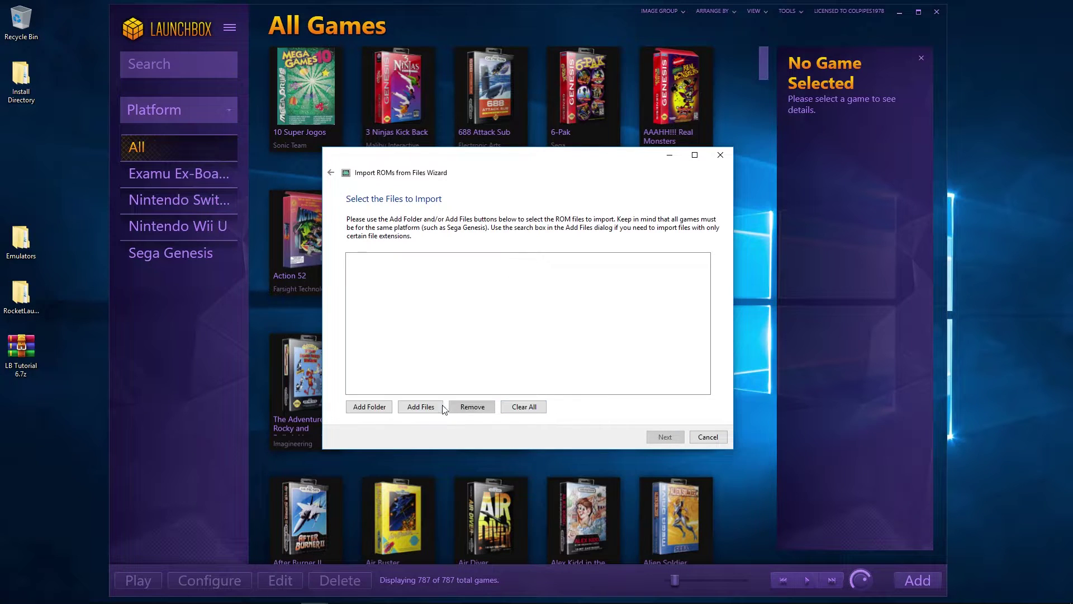
pyautogui.click(421, 406)
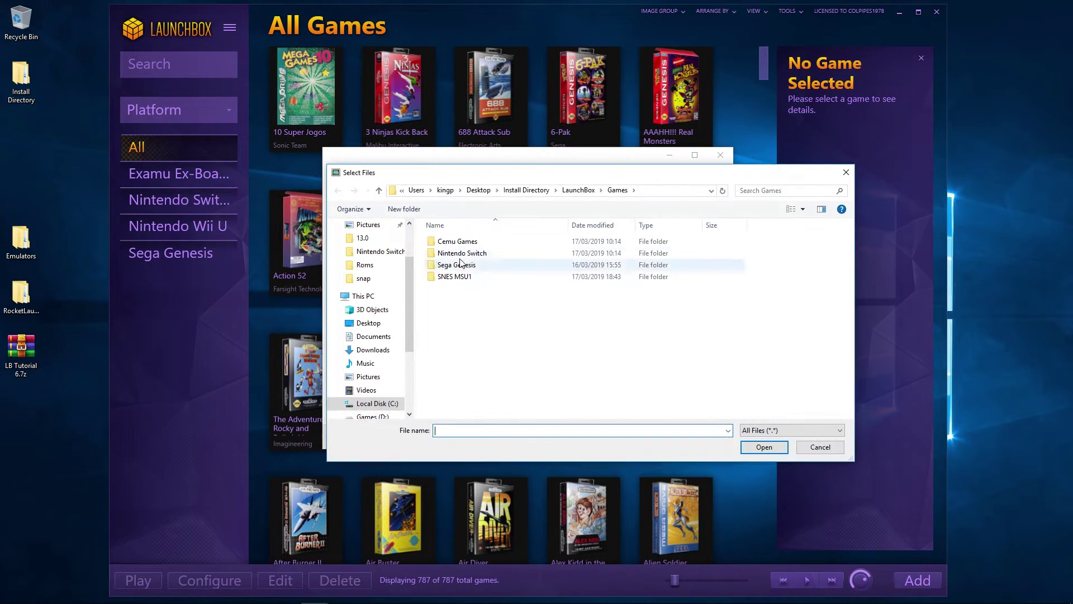
pyautogui.doubleClick(457, 278)
pyautogui.click(491, 311)
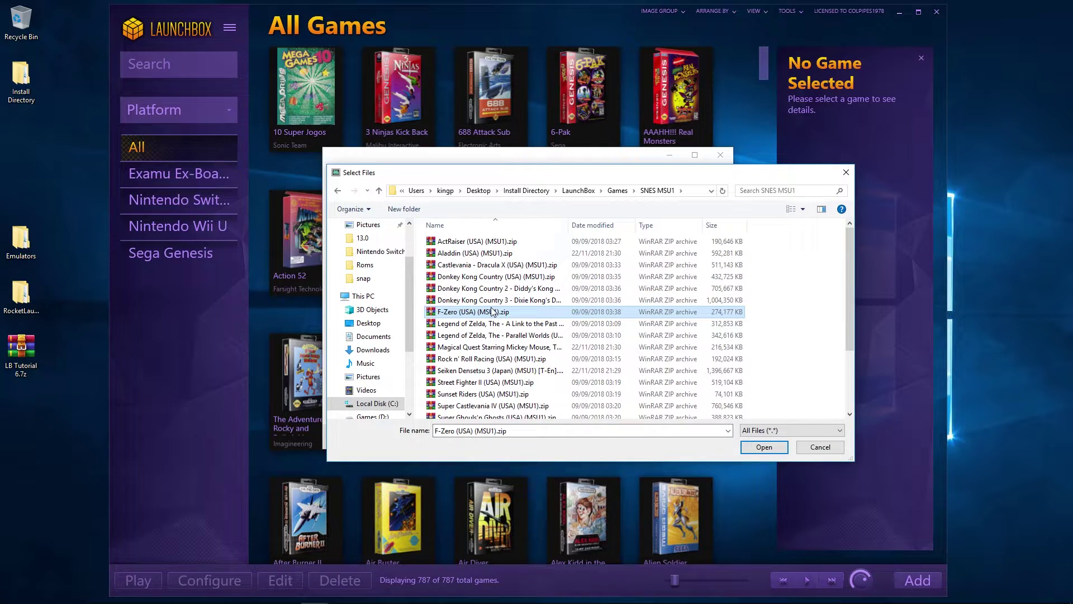
pyautogui.hotkey('ctrl', 'a')
pyautogui.click(764, 446)
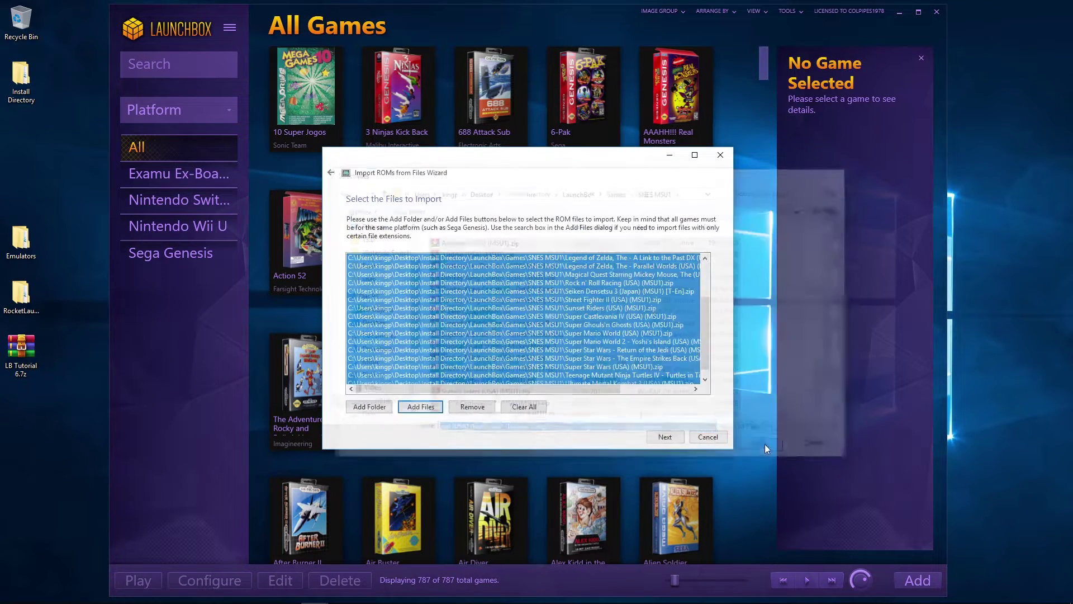
pyautogui.click(665, 436)
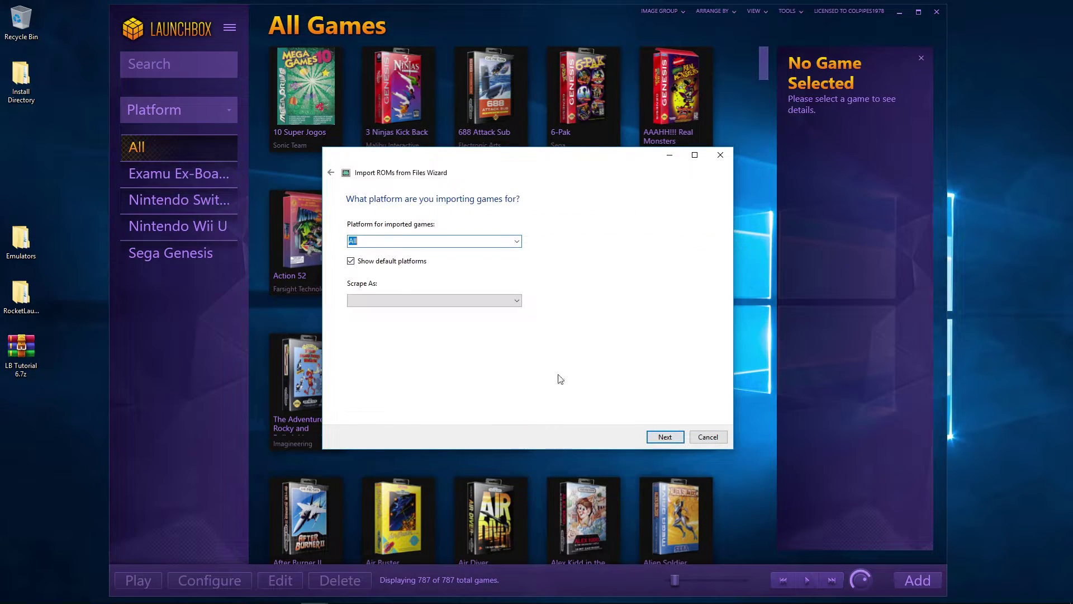
# - Look through the default platforms for the imported games and enter SNES MSU1 as a custom platform name
pyautogui.click(516, 242)
pyautogui.scroll(-6, 415, 332)
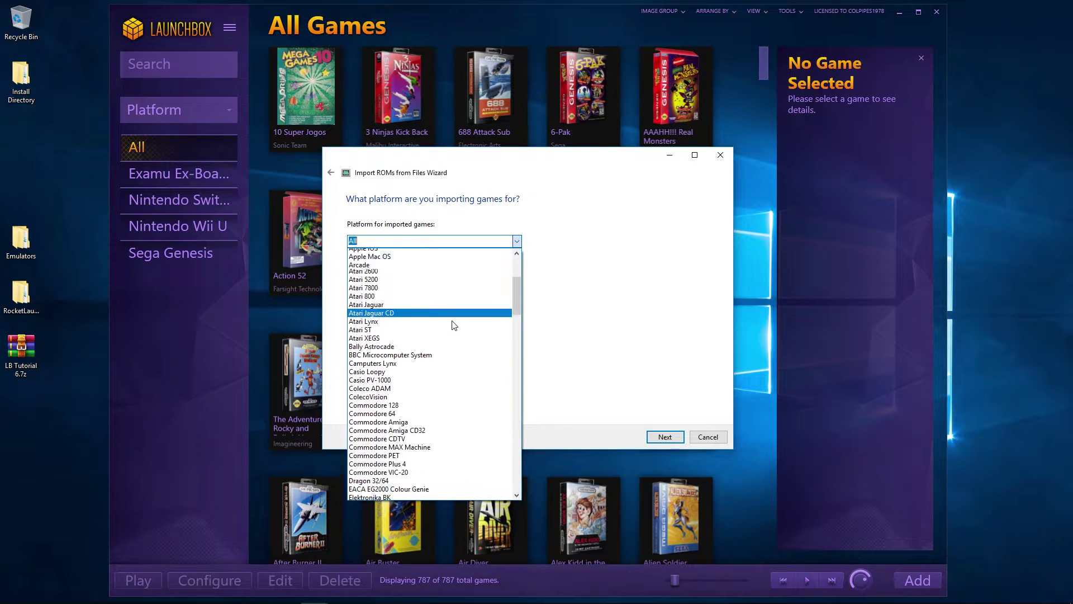
pyautogui.scroll(-20, 413, 335)
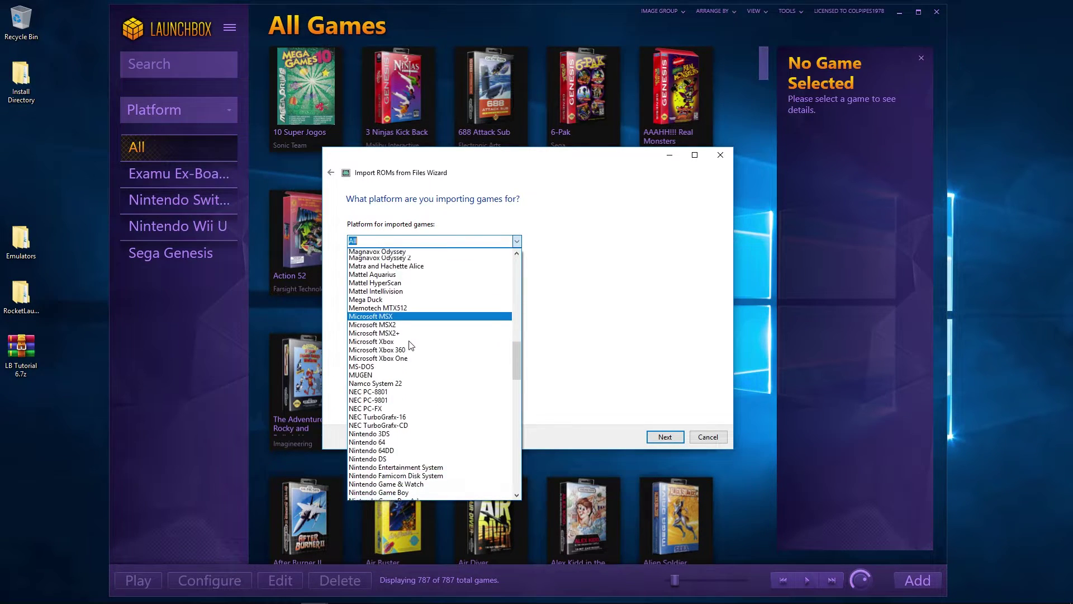
pyautogui.scroll(-10, 412, 346)
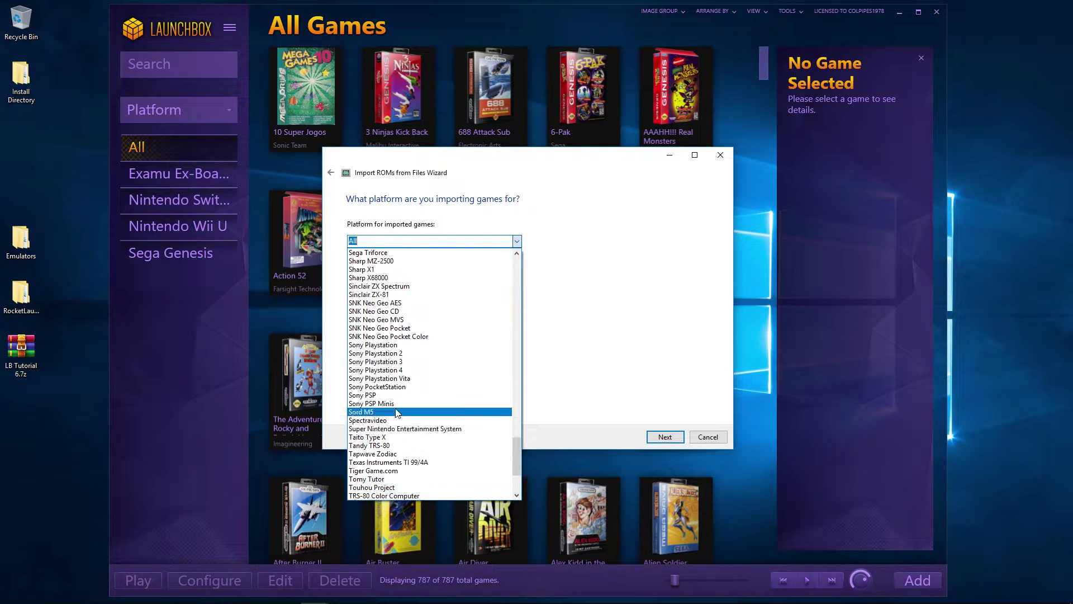
pyautogui.click(554, 313)
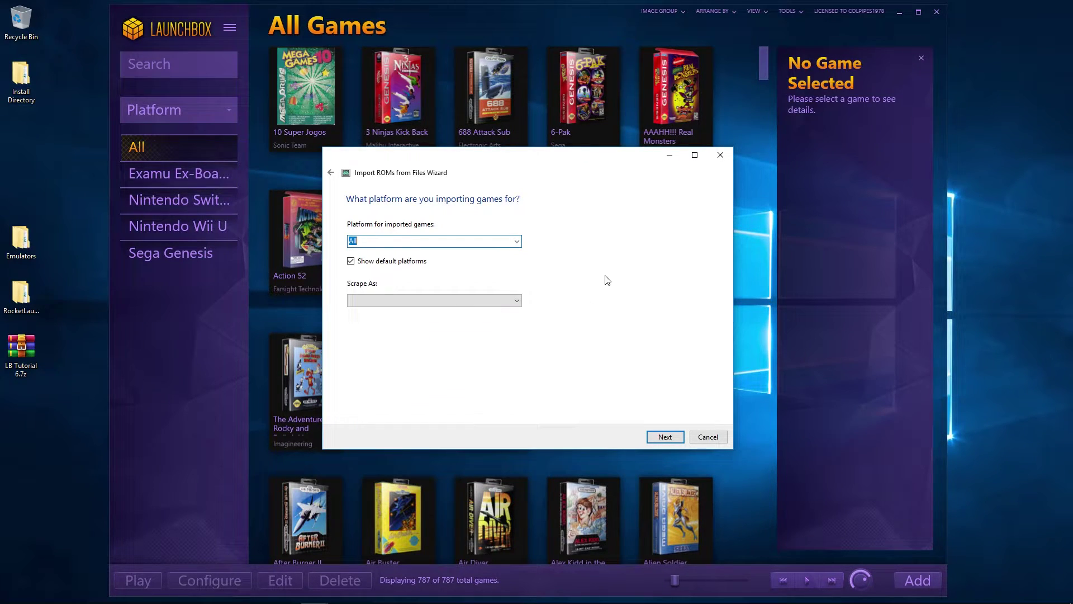
pyautogui.write('sNES MSU1')
# - Check the Bezels and Fade folders in the desktop's RocketLauncher\Media folder for the platform naming, and minimize the window
pyautogui.doubleClick(20, 293)
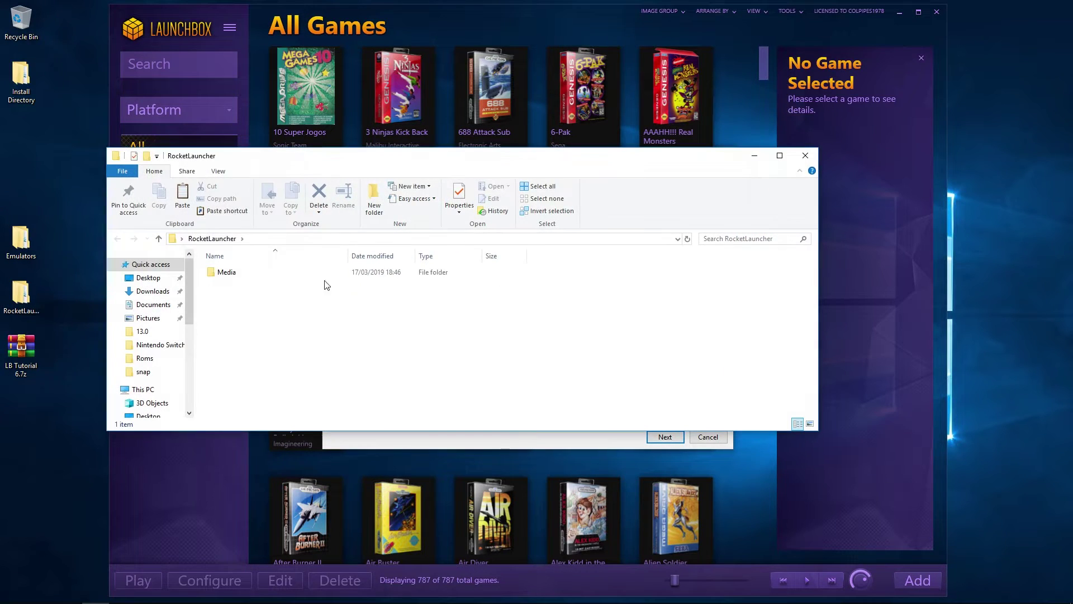
pyautogui.doubleClick(219, 272)
pyautogui.doubleClick(249, 273)
pyautogui.click(249, 239)
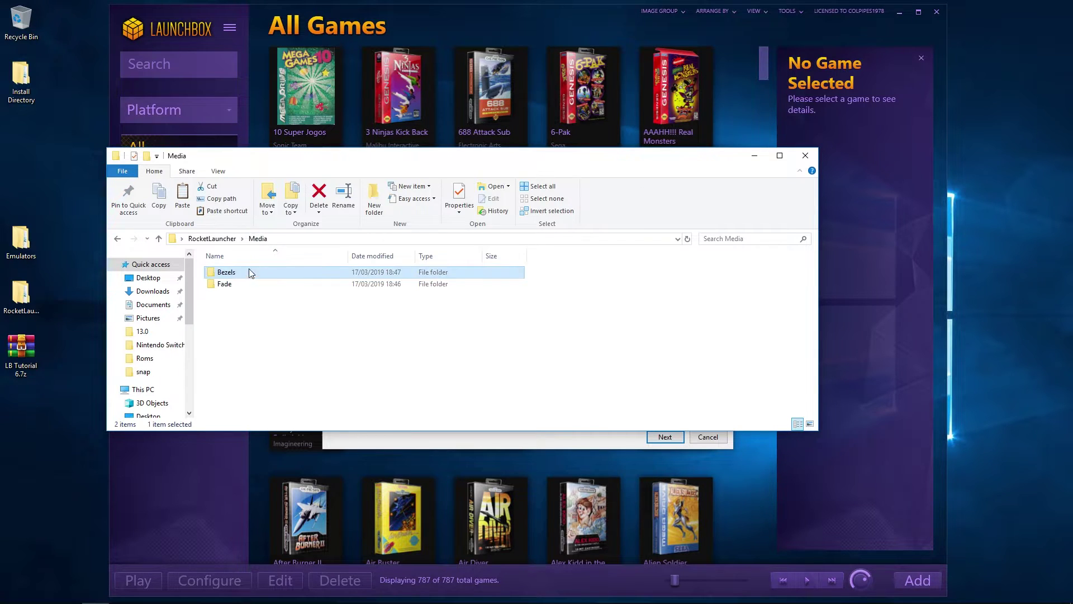
pyautogui.doubleClick(246, 285)
pyautogui.click(754, 156)
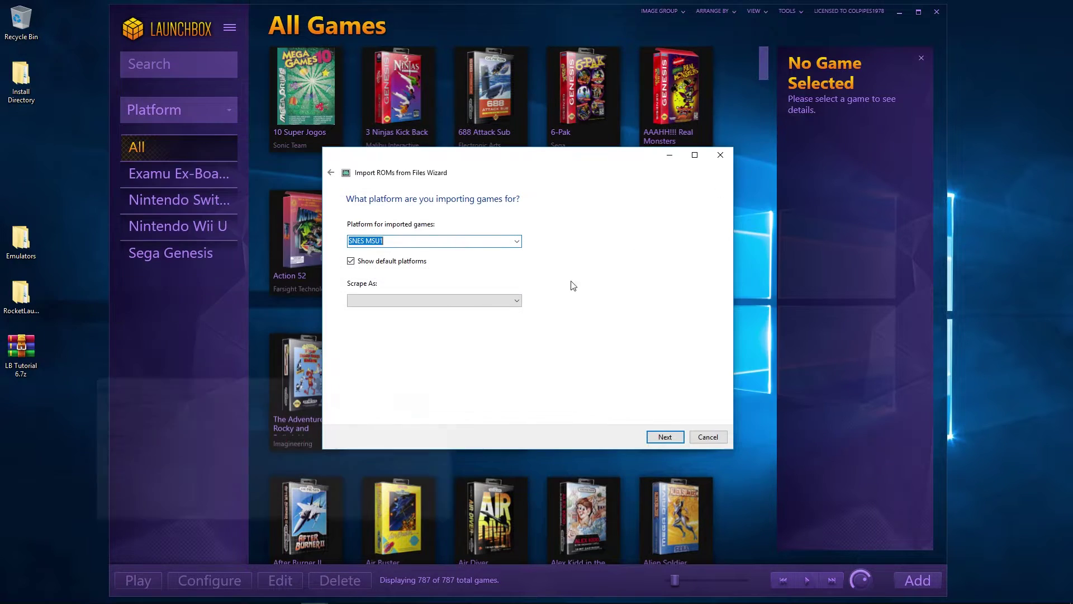
# - Name the import platform SNES MSU-1, scrape it as Super Nintendo Entertainment System, and continue to the emulator choice
pyautogui.write('SNES MSU-1')
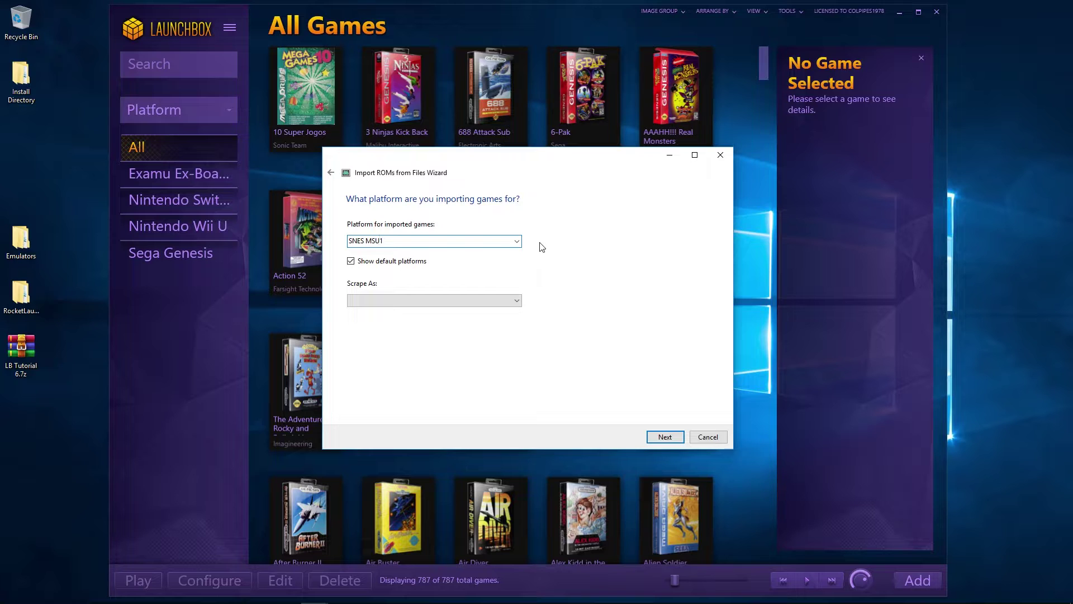
pyautogui.click(486, 303)
pyautogui.moveTo(516, 326); pyautogui.dragTo(521, 525)
pyautogui.scroll(-7, 434, 509)
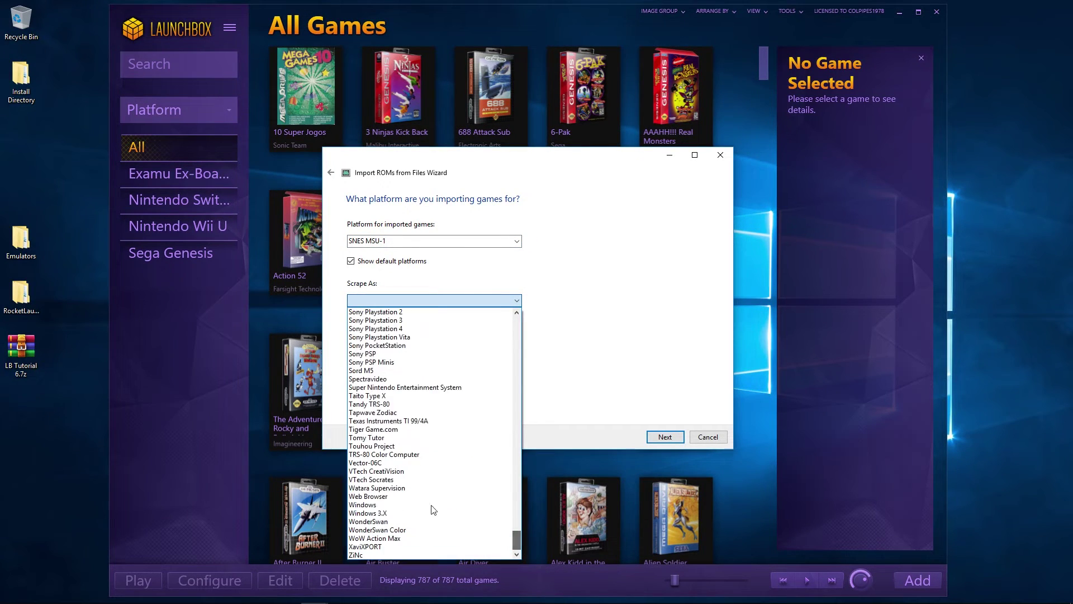
pyautogui.click(408, 387)
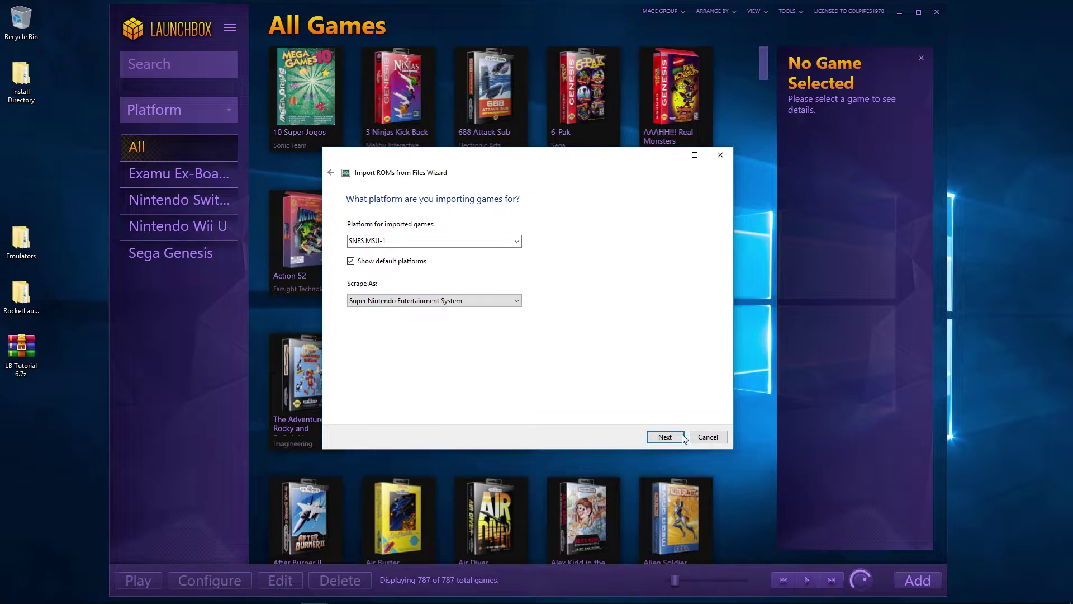
pyautogui.click(665, 437)
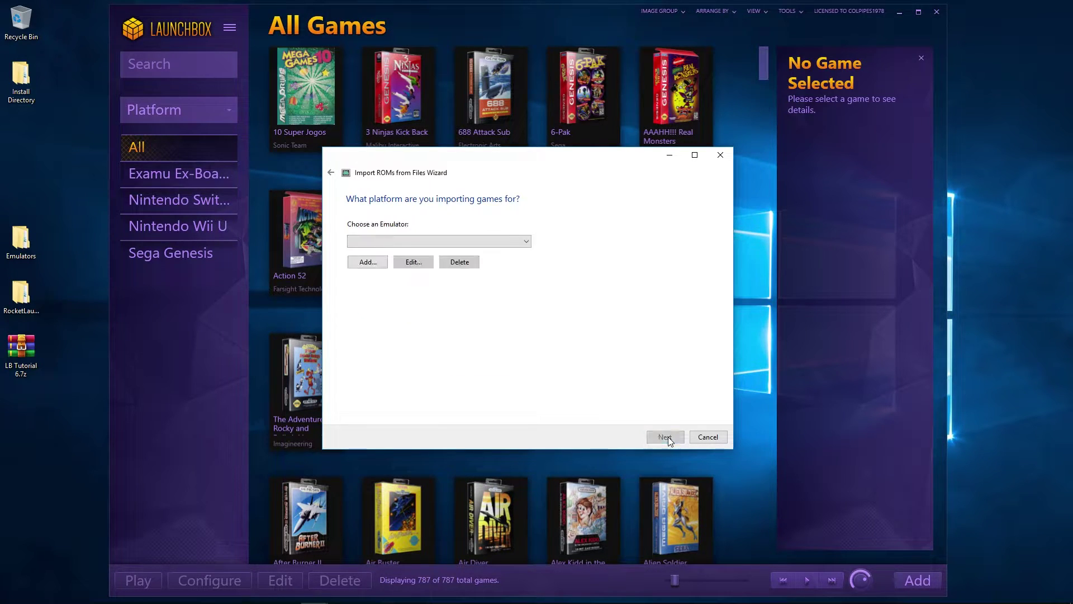
# - Choose Rocket Launcher as the emulator for the import and use the game files in their current location
pyautogui.click(453, 239)
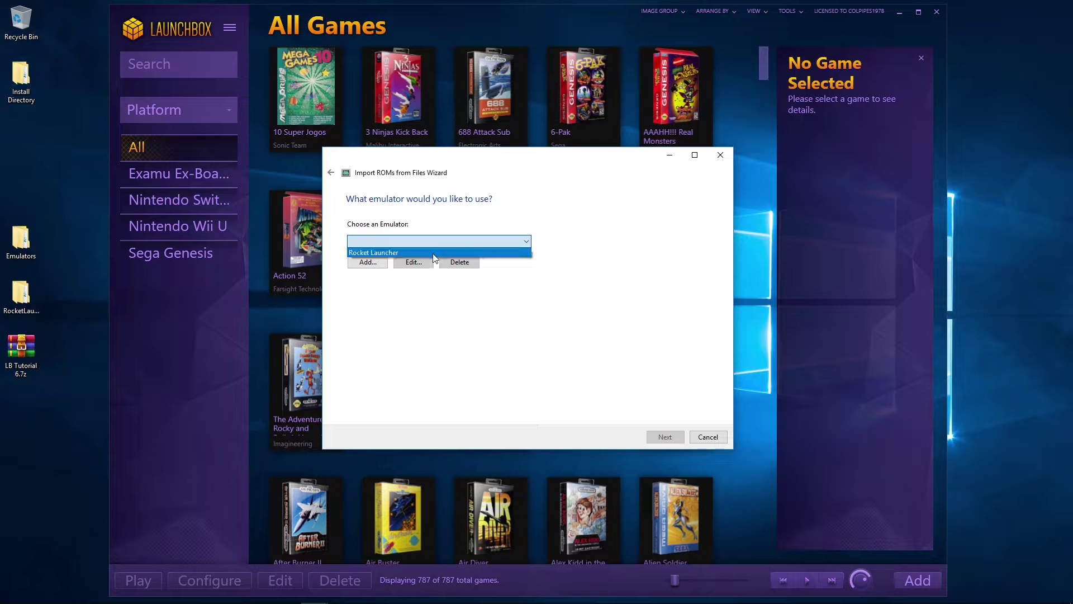
pyautogui.click(446, 251)
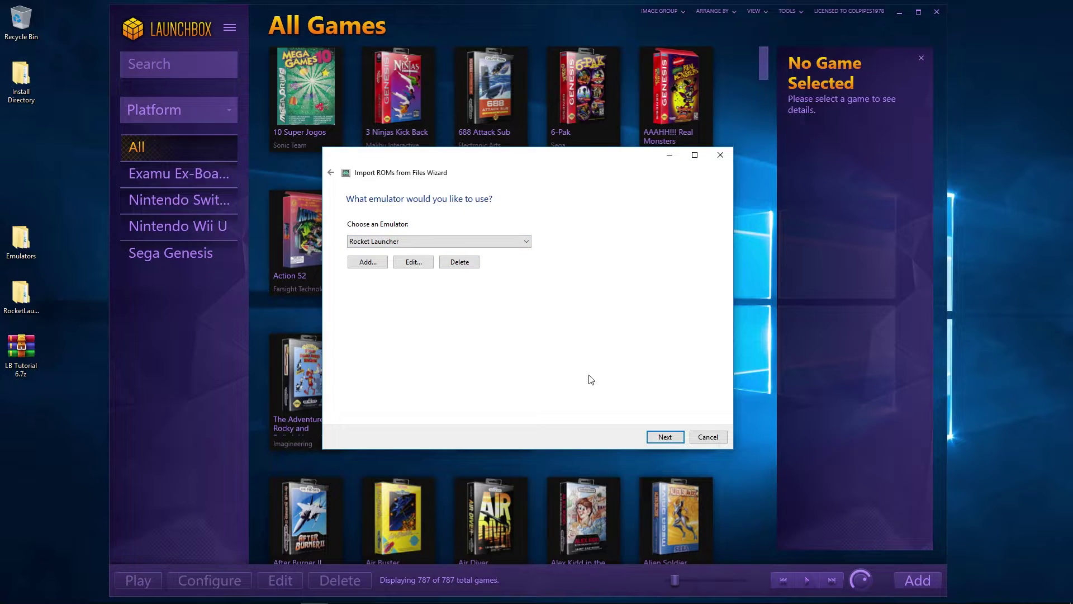
pyautogui.click(666, 438)
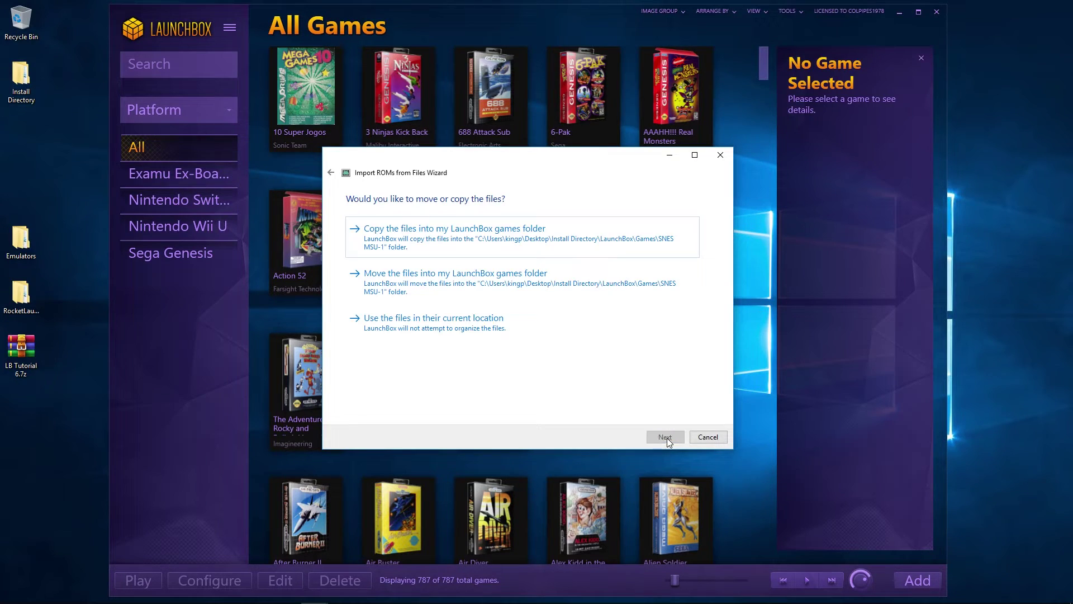
pyautogui.click(421, 337)
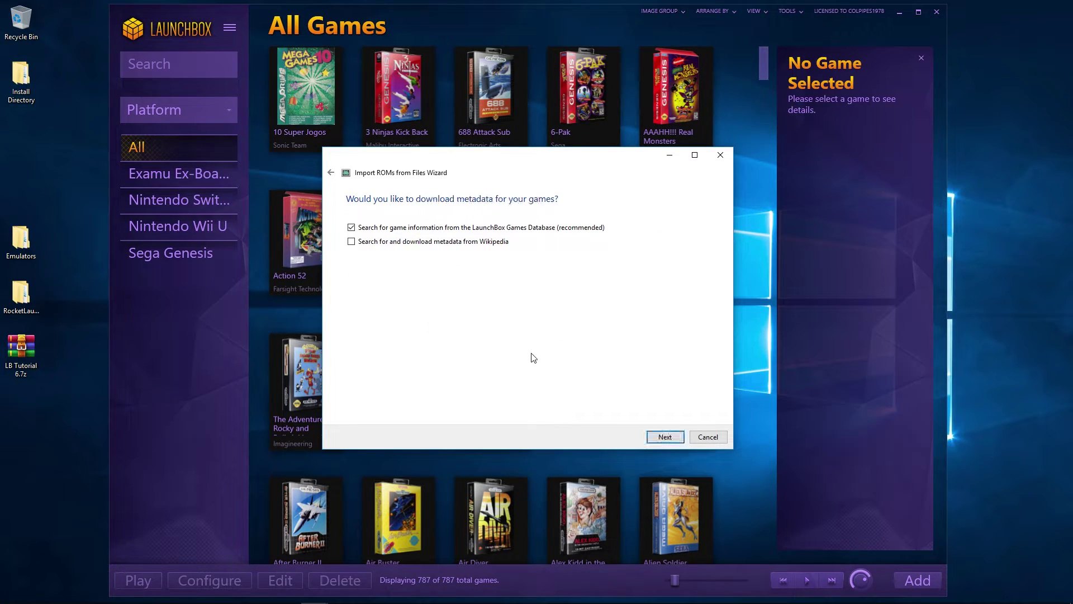
# - Keep the LaunchBox Games Database search enabled, look through the image types to download, and continue to the EmuMovies options
pyautogui.click(663, 436)
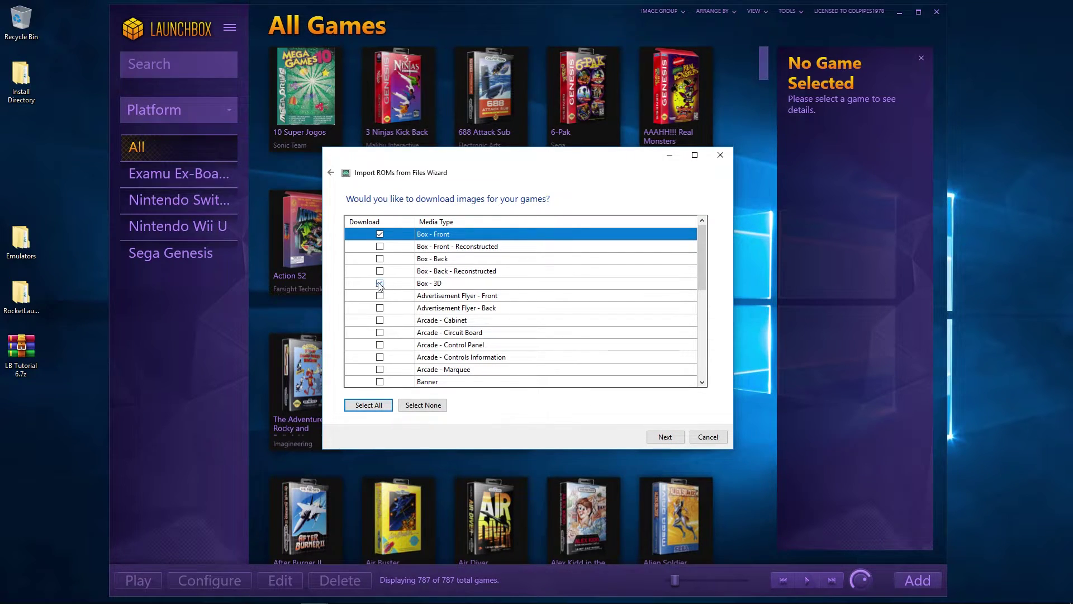
pyautogui.scroll(-6, 393, 322)
pyautogui.scroll(6, 393, 324)
pyautogui.click(653, 436)
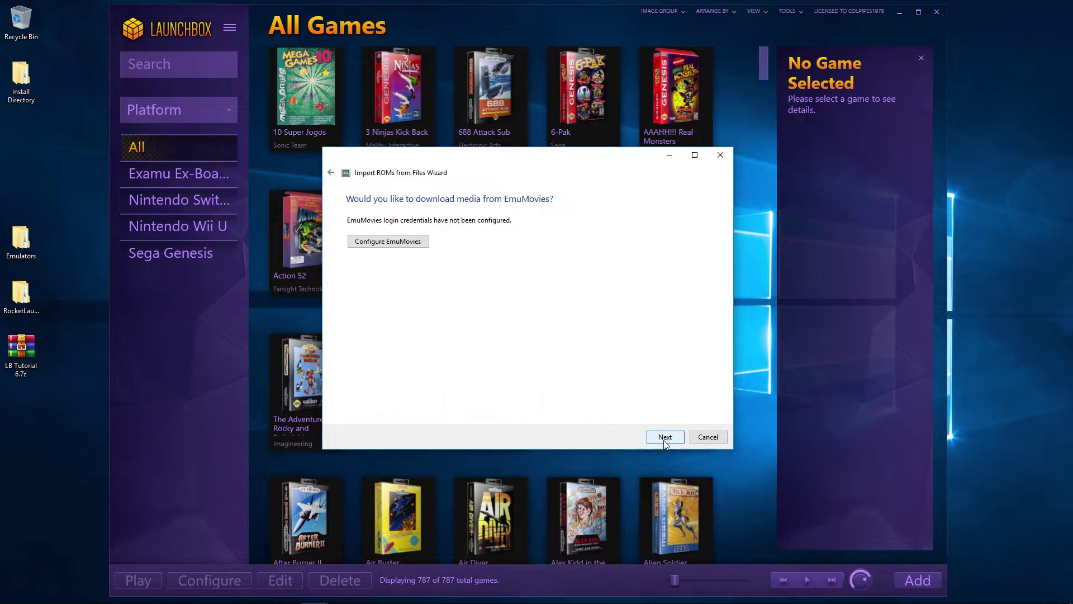
# - View the EmuMovies login settings without entering credentials, and continue with only the option to combine ROMs with matching titles enabled
pyautogui.click(387, 246)
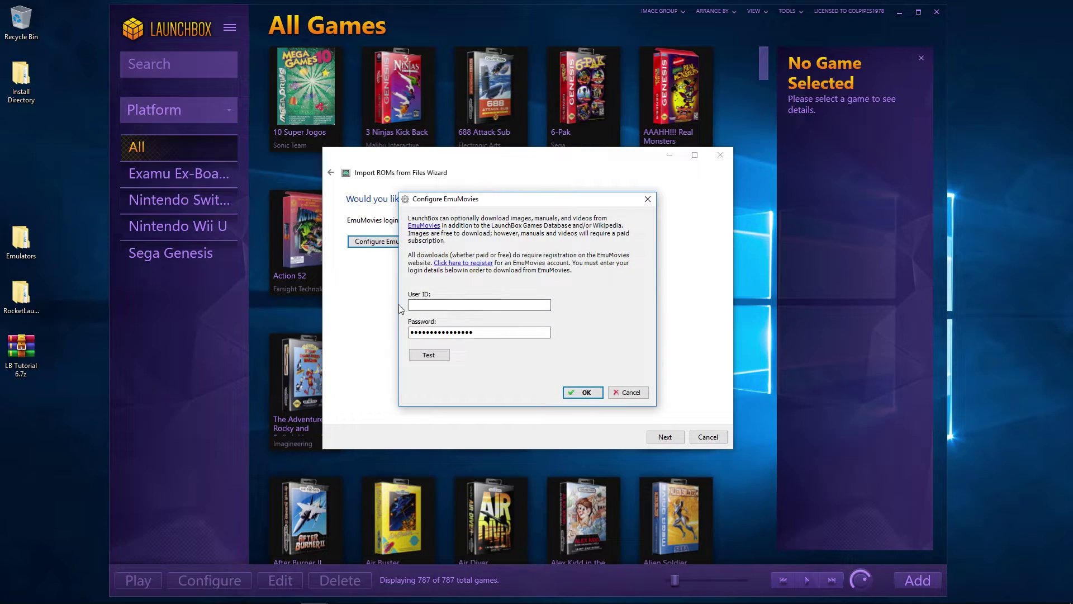
pyautogui.click(628, 392)
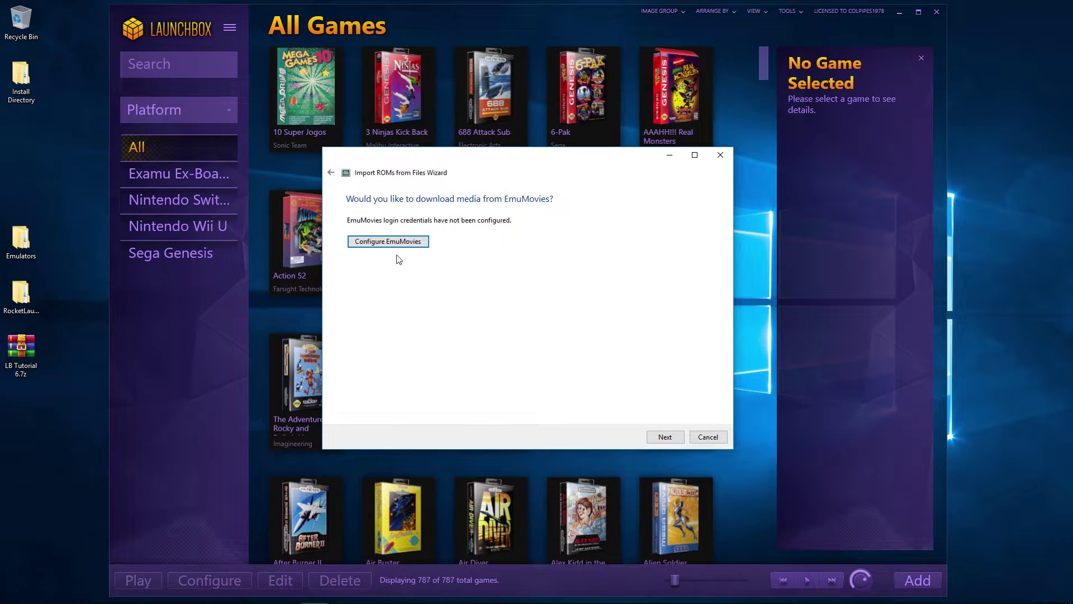
pyautogui.click(664, 440)
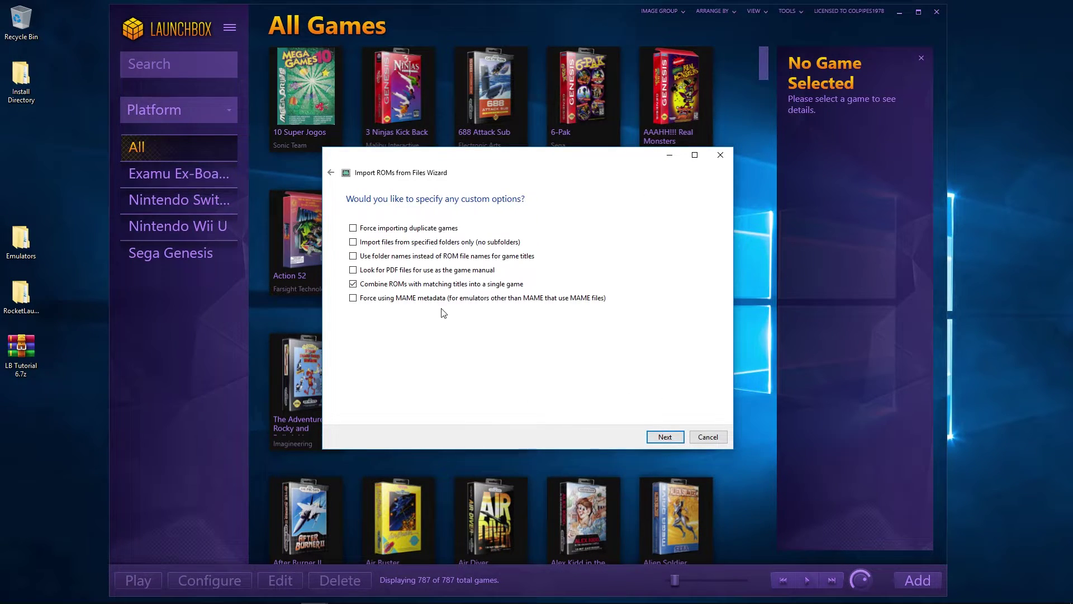
pyautogui.click(665, 437)
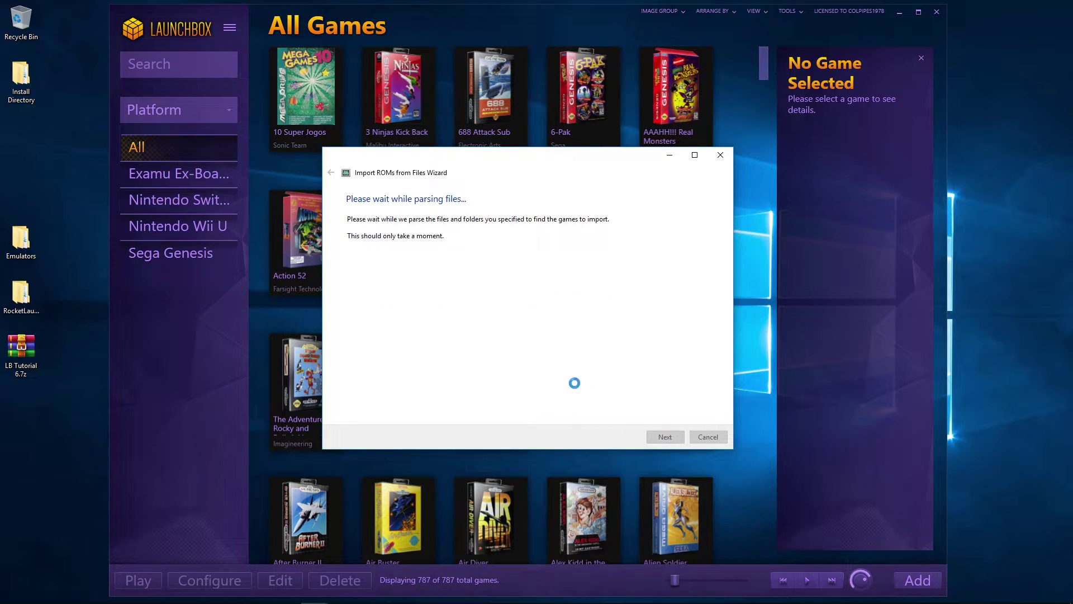
# - Review the list of games ready to import and finish the import wizard
pyautogui.scroll(-5, 575, 385)
pyautogui.scroll(5, 575, 386)
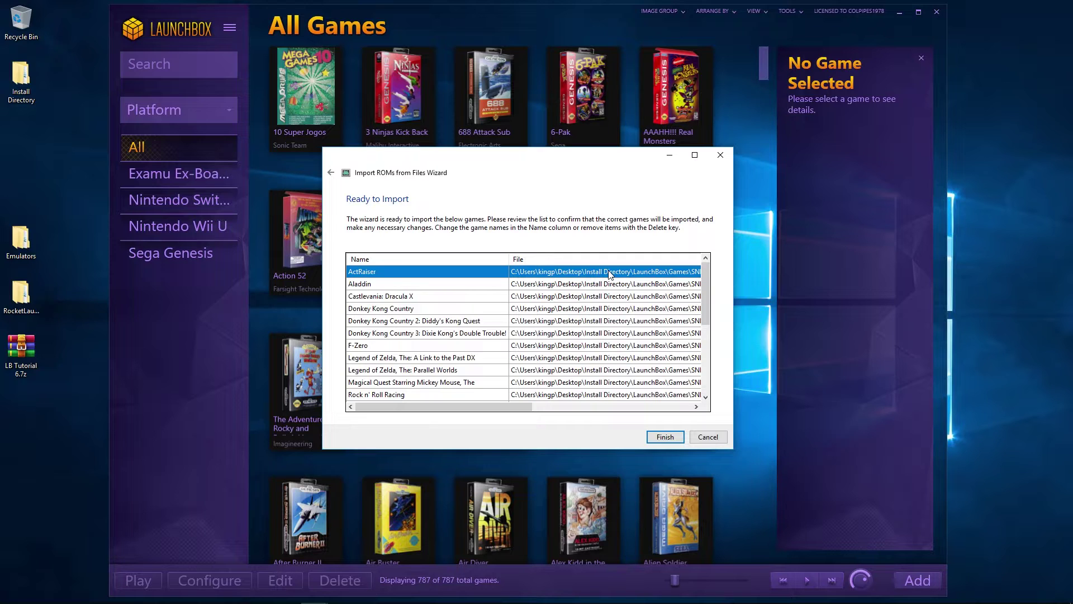
pyautogui.click(665, 437)
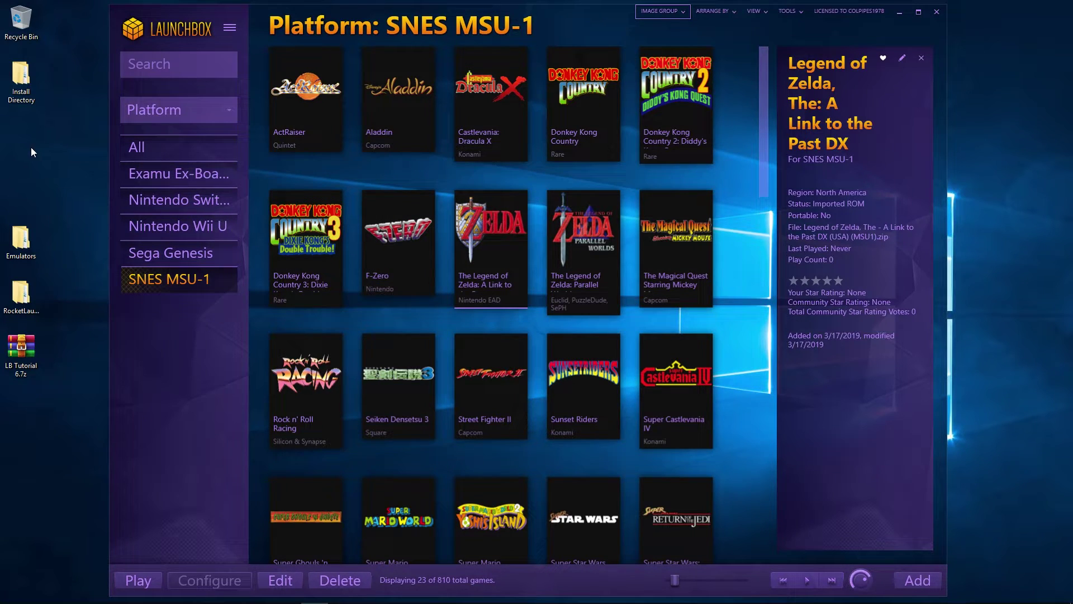
# - Switch to RocketLauncherUI by launching RocketLauncherUI.exe from Install Directory\RocketLauncher\RocketLauncherUI
pyautogui.doubleClick(20, 86)
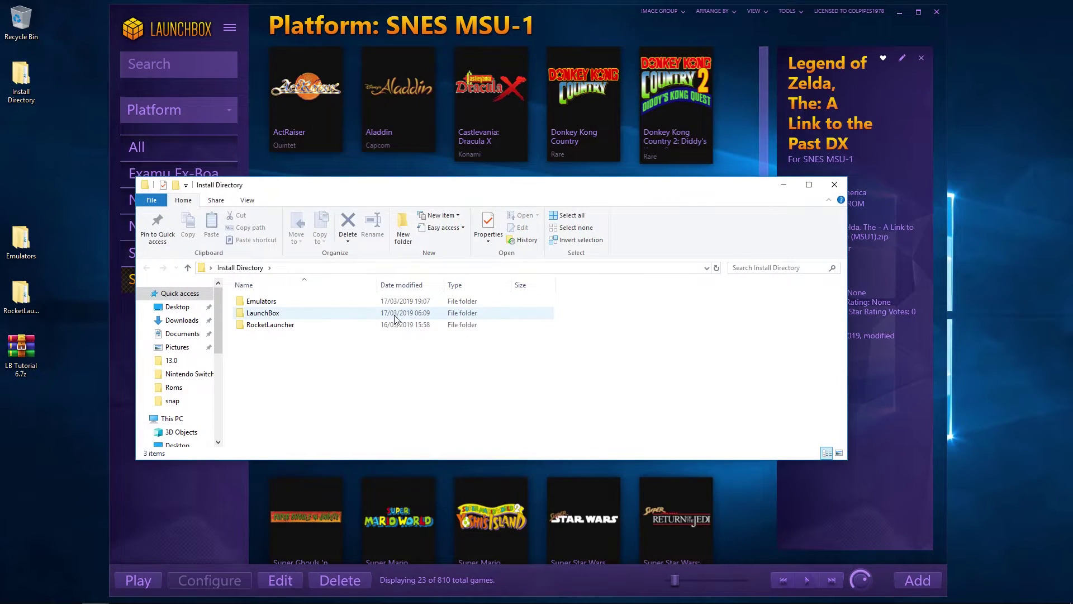
pyautogui.doubleClick(271, 325)
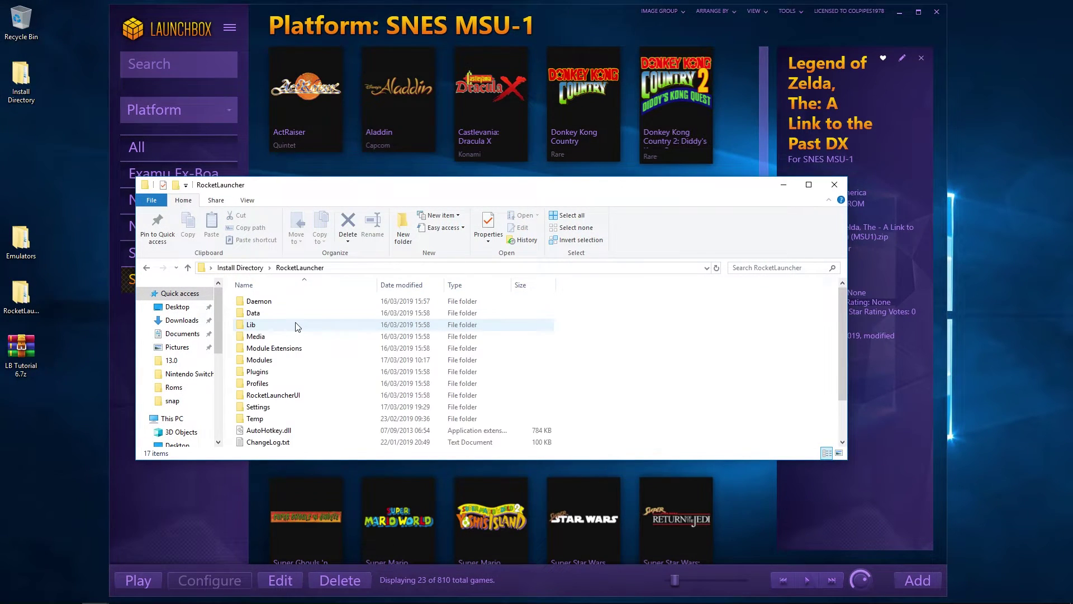
pyautogui.doubleClick(288, 395)
pyautogui.click(283, 407)
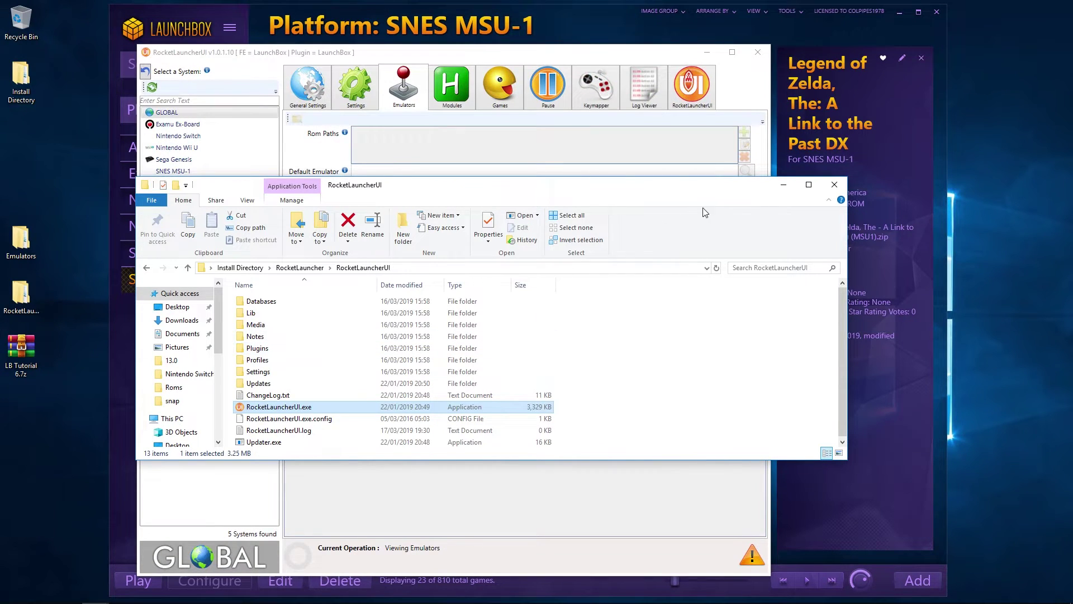
pyautogui.click(648, 143)
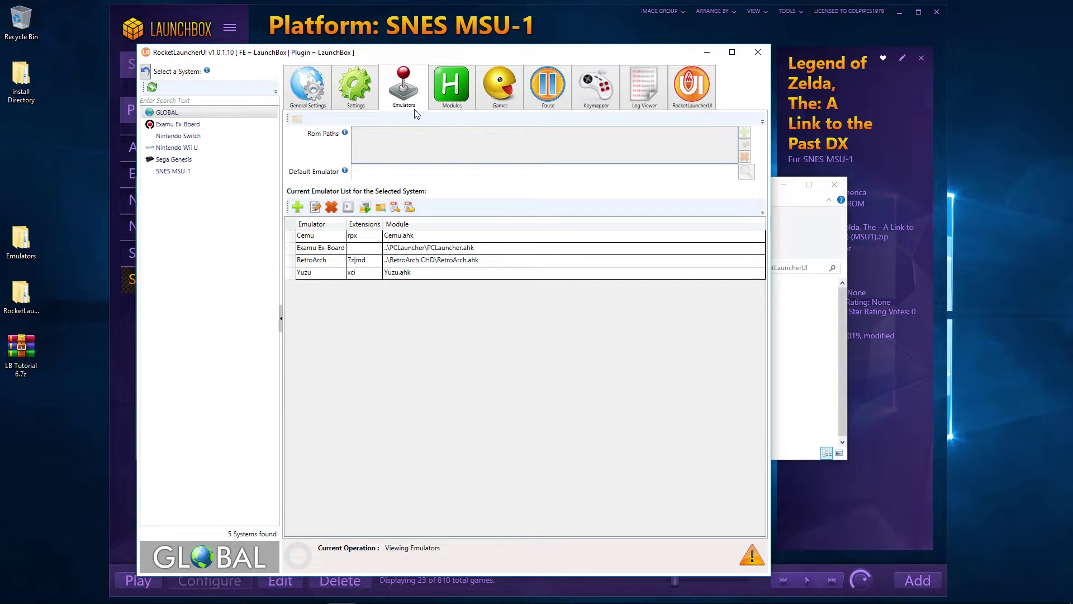
# - Add a global emulator named Snes MSU-1 with Emulators\Snes9x\snes9x-x64.exe as its path and zip|sfc as ROM extensions
pyautogui.click(298, 207)
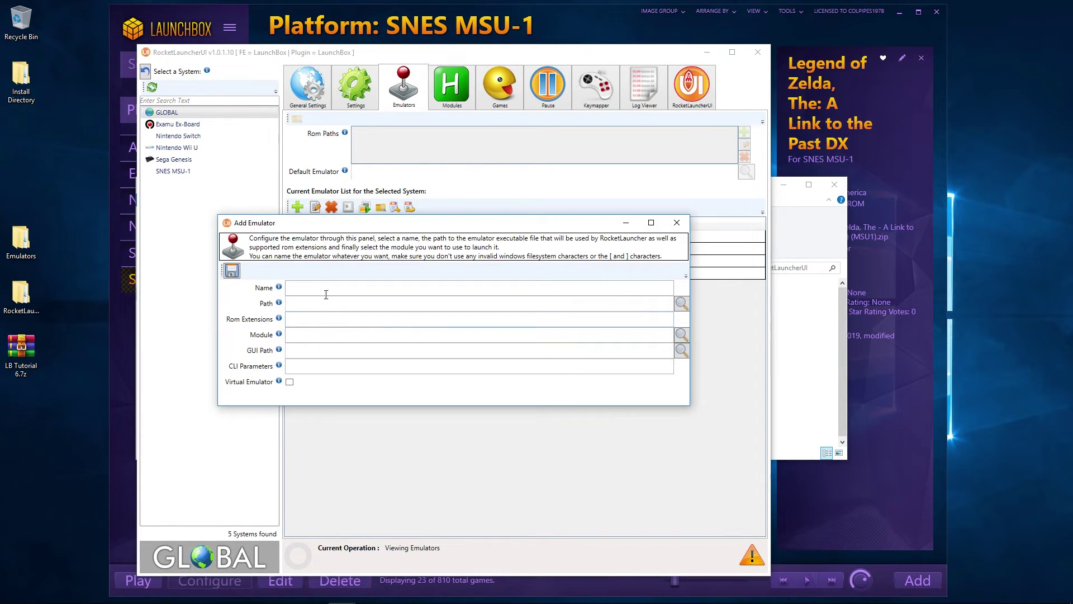
pyautogui.click(326, 290)
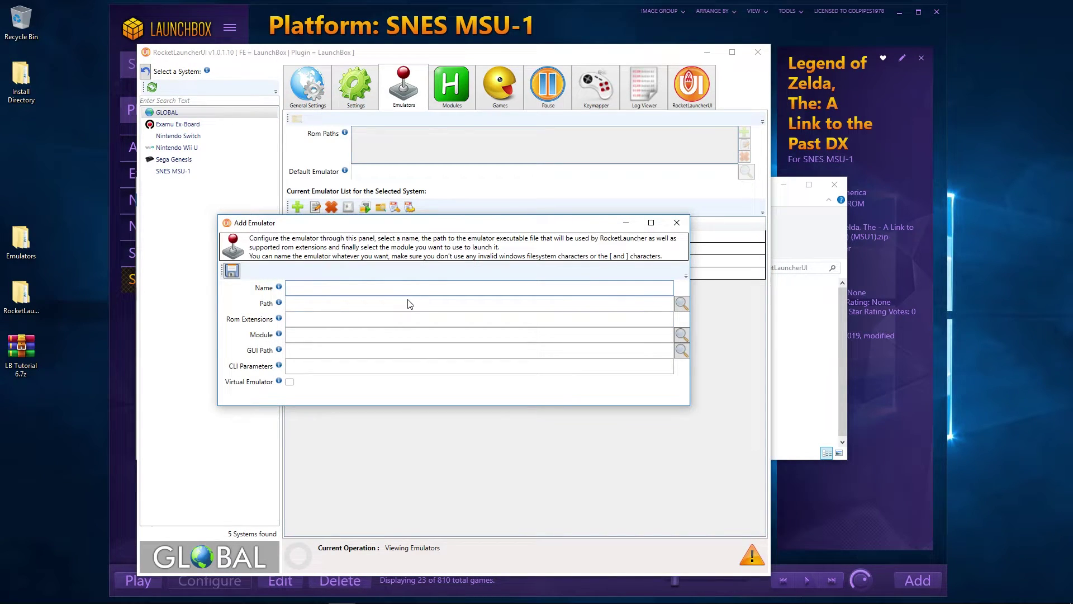
pyautogui.write('Snes MSU-1')
pyautogui.click(681, 303)
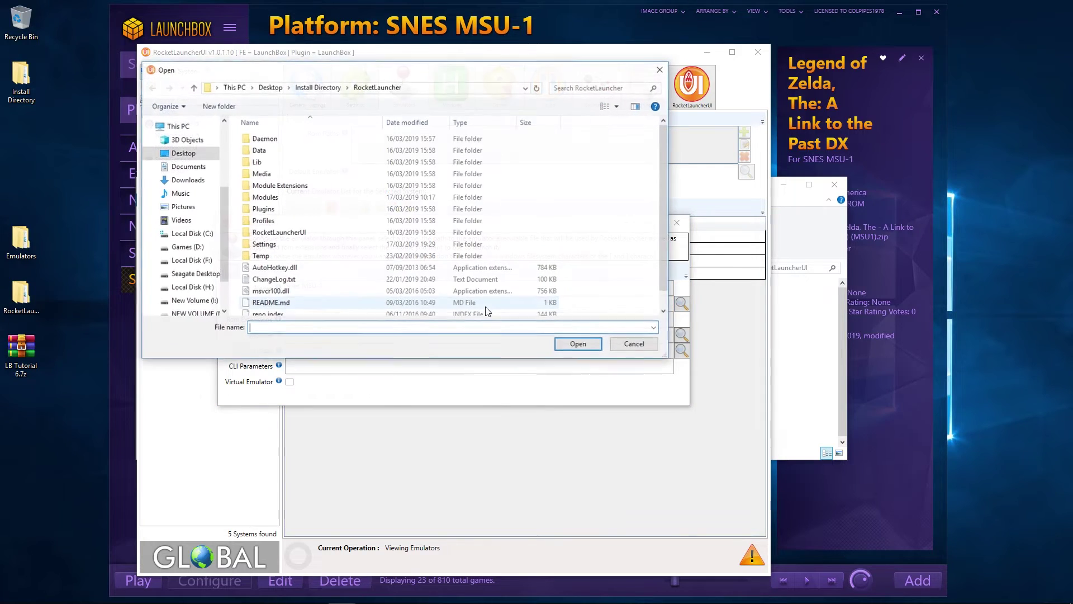
pyautogui.click(317, 88)
pyautogui.doubleClick(288, 139)
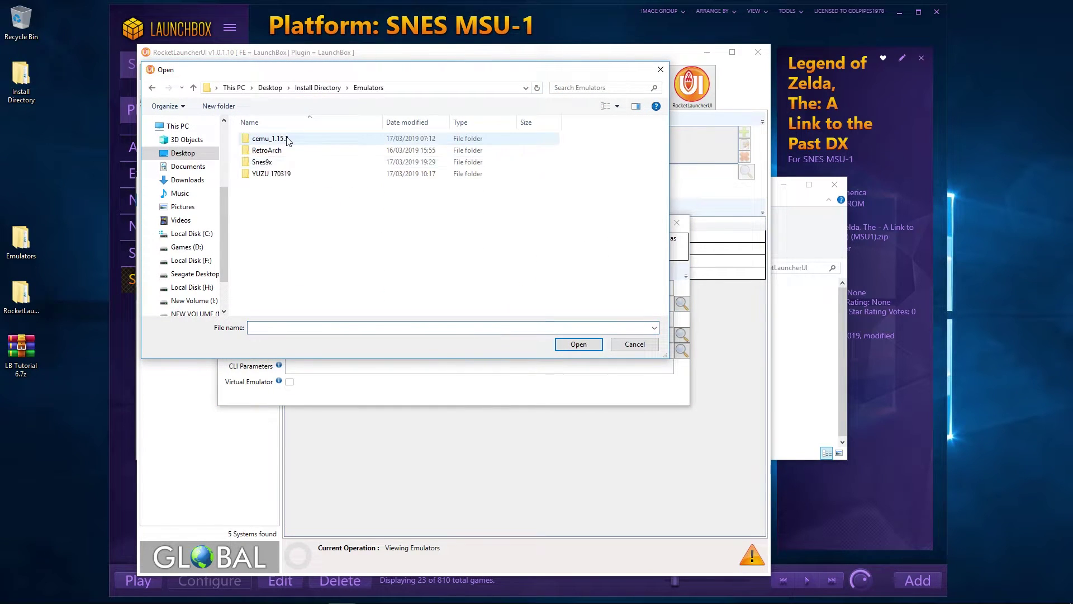
pyautogui.doubleClick(279, 163)
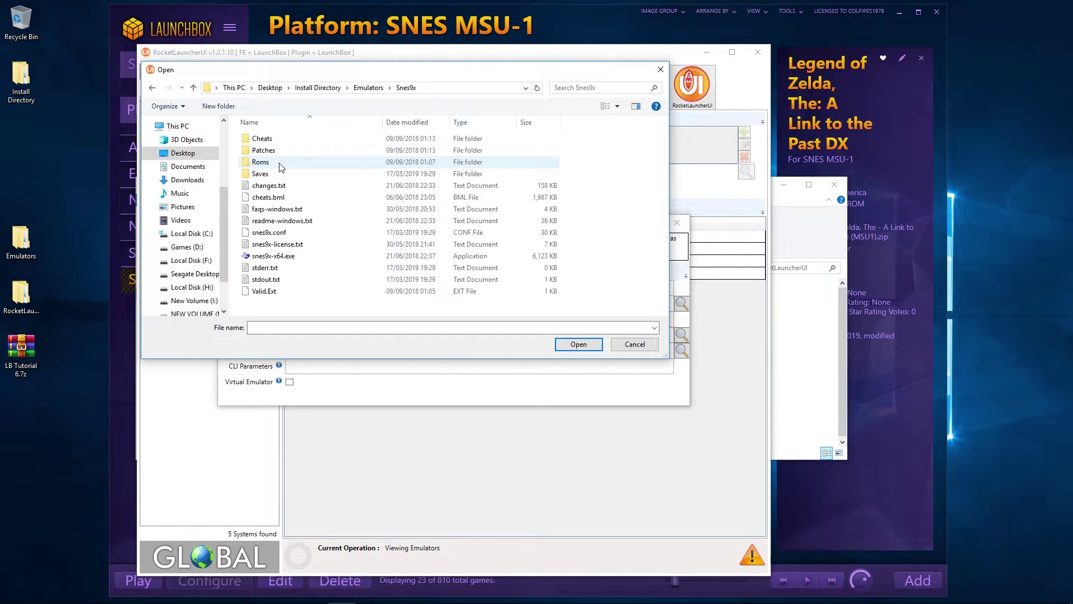
pyautogui.doubleClick(273, 256)
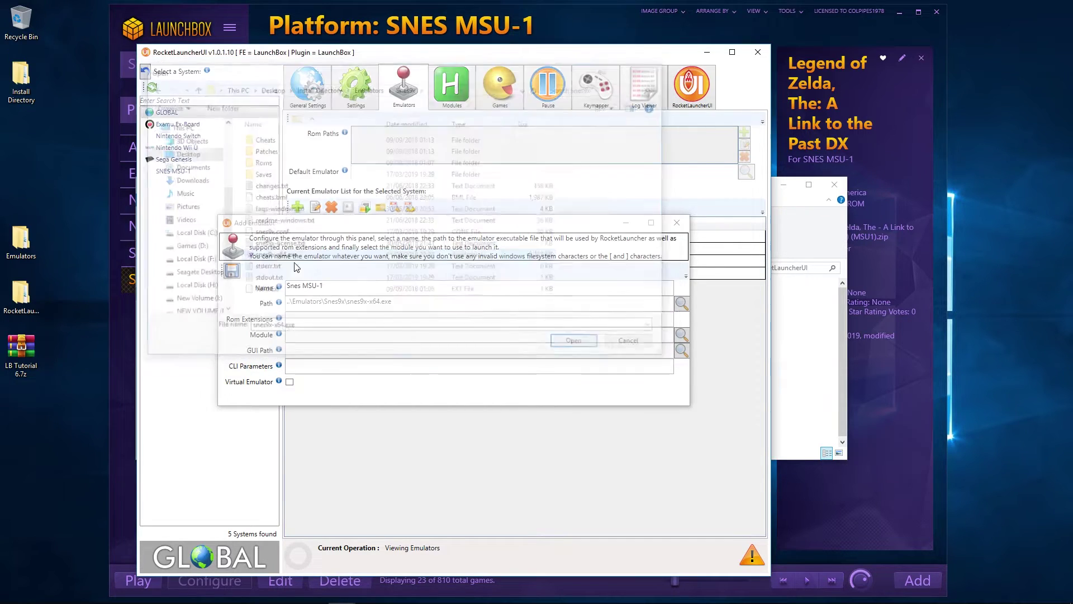
pyautogui.click(416, 324)
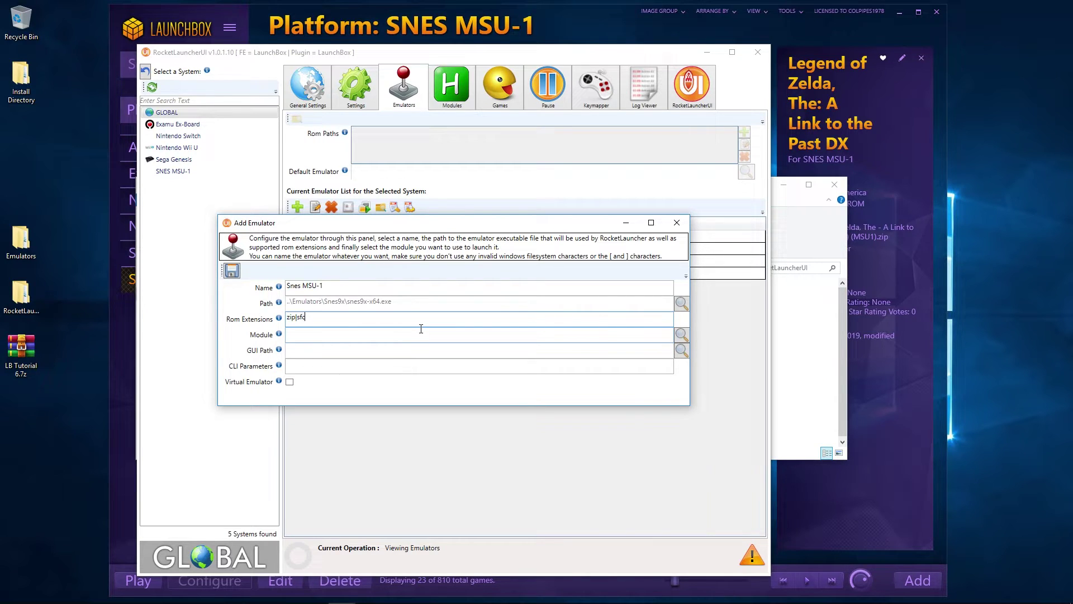
# - Assign the Snes9x.ahk module to the Snes MSU-1 emulator and save the entry
pyautogui.click(681, 335)
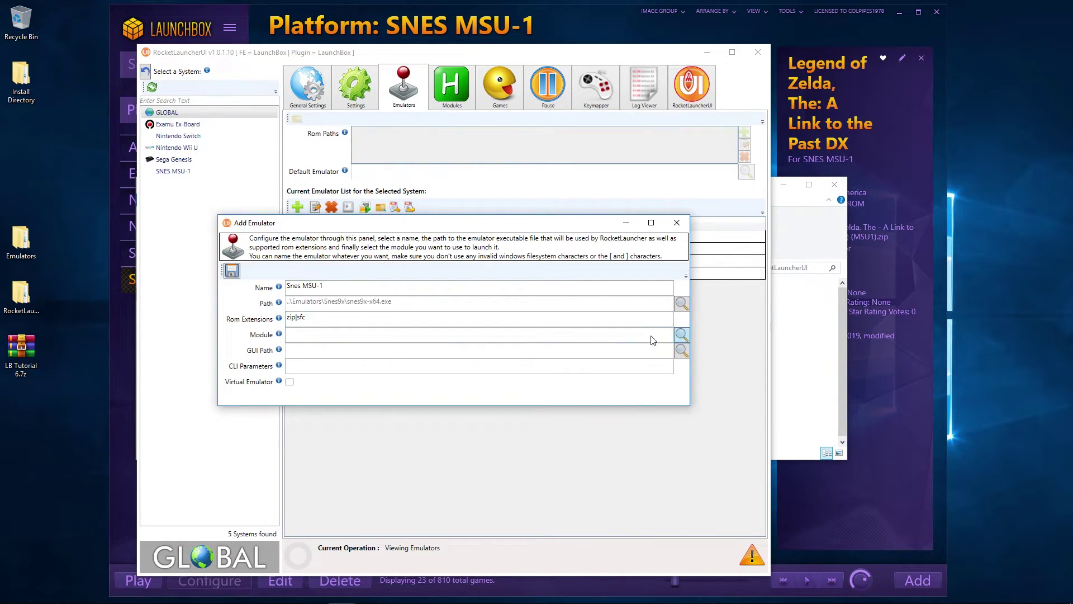
pyautogui.scroll(-10, 290, 369)
pyautogui.scroll(-15, 283, 372)
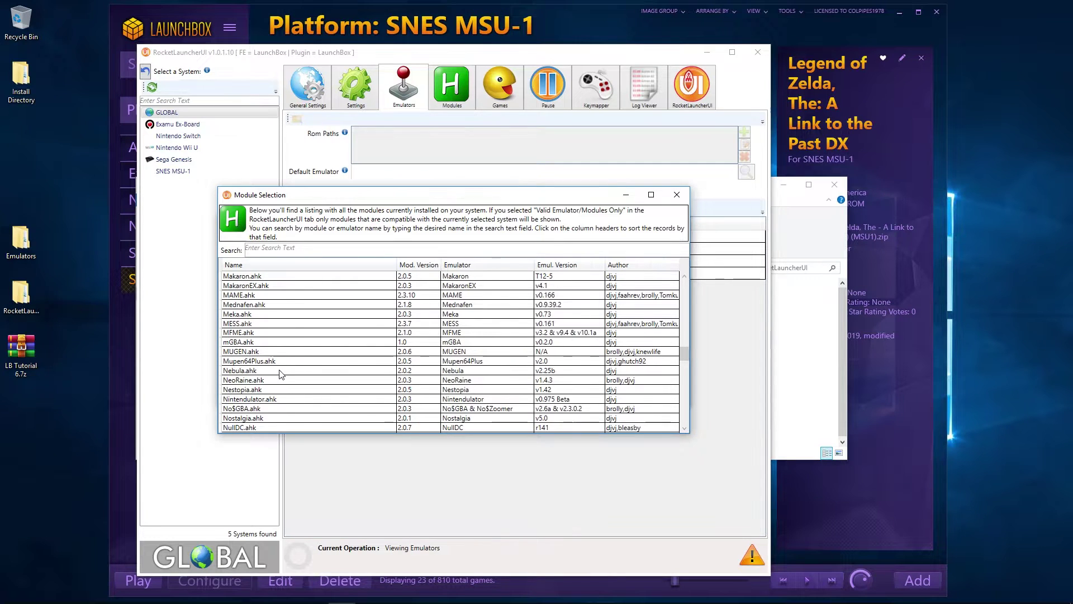
pyautogui.doubleClick(246, 332)
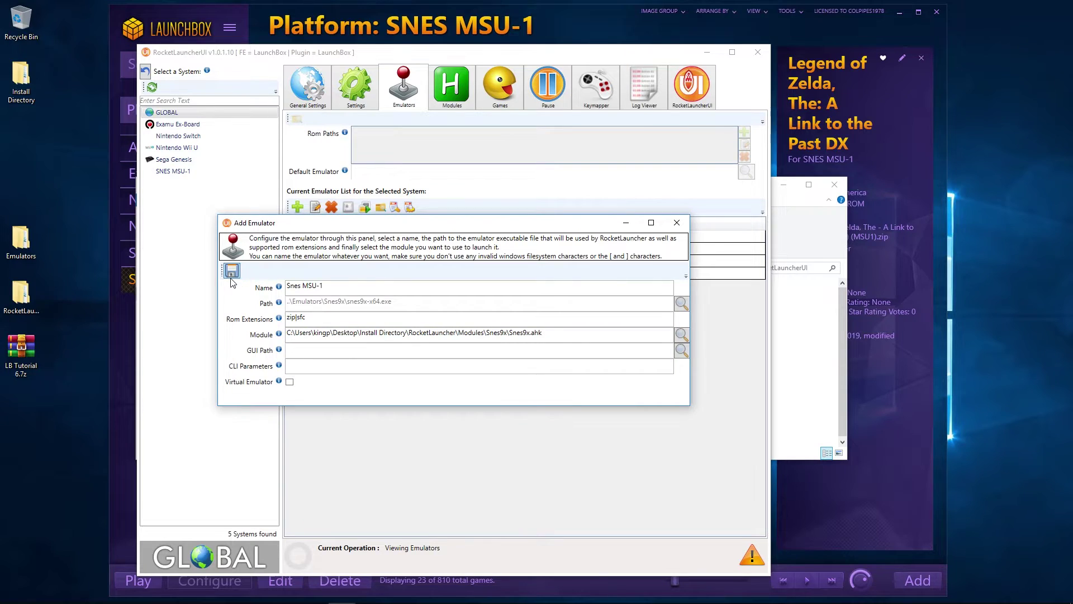
pyautogui.click(231, 270)
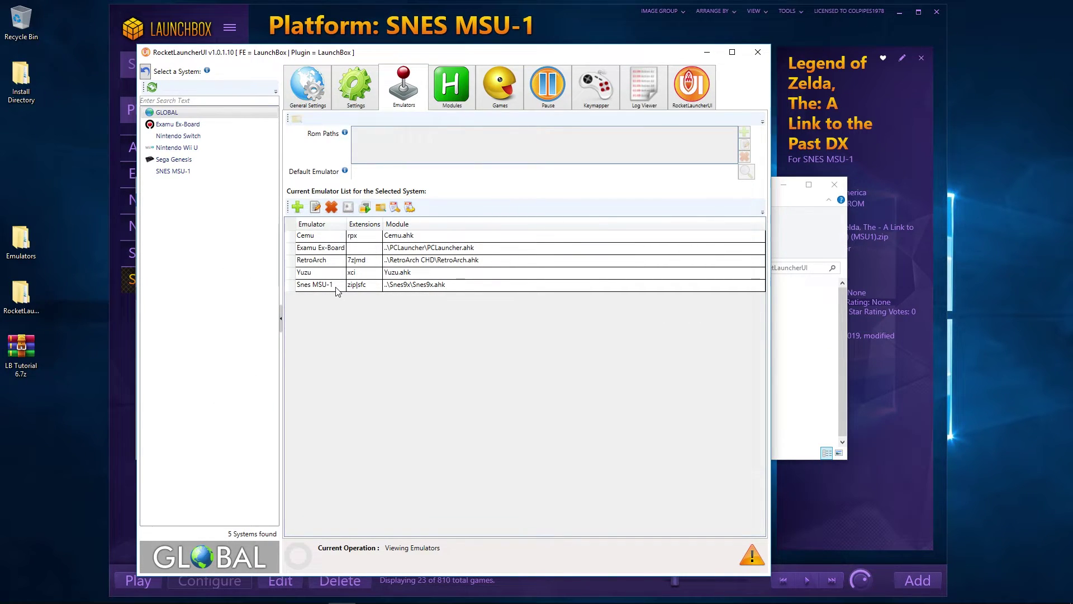
# - For the SNES MSU-1 system, add LaunchBox\Games\SNES MSU1 as the ROM path and set Snes MSU-1 [Global] as default emulator
pyautogui.click(174, 172)
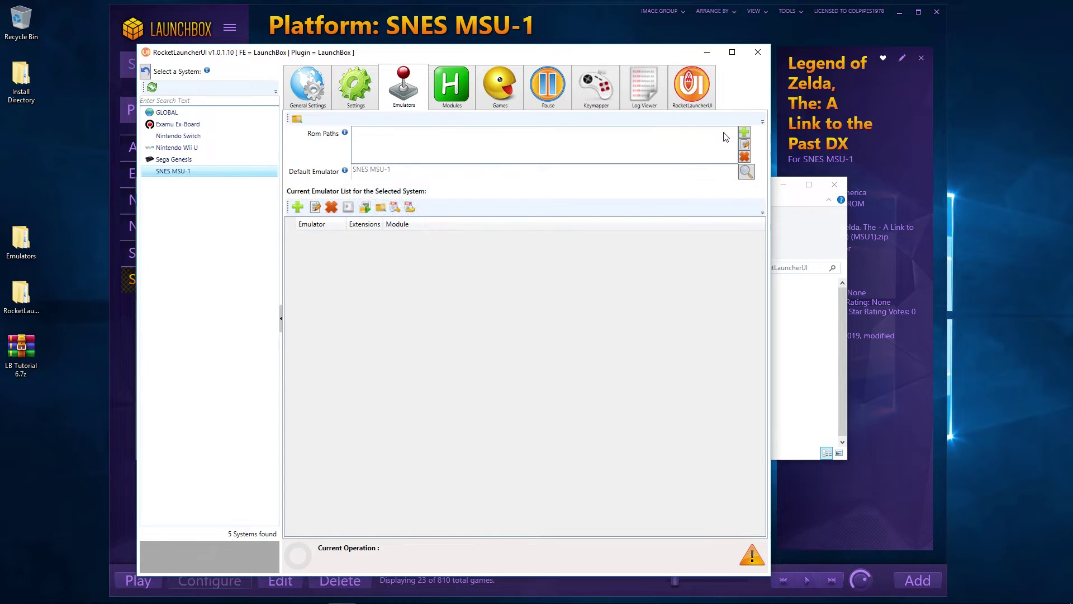
pyautogui.click(745, 132)
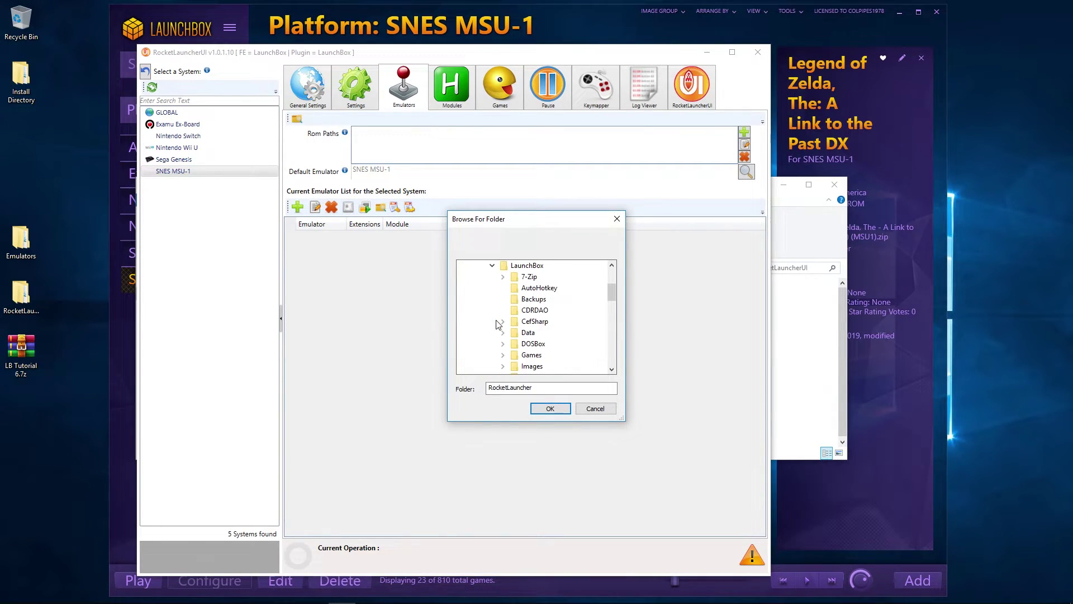
pyautogui.click(503, 355)
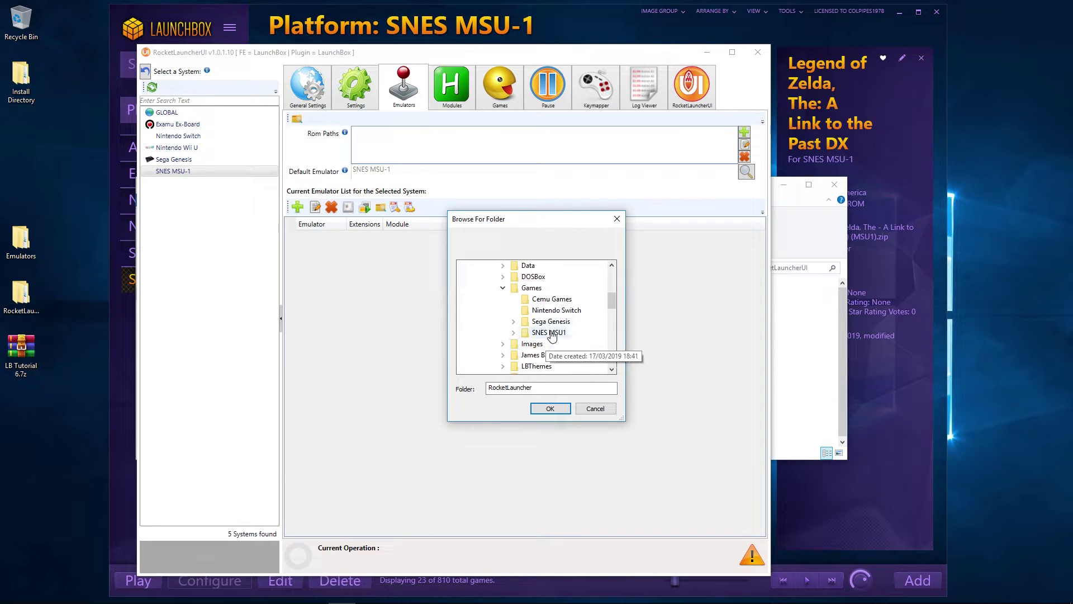
pyautogui.click(555, 332)
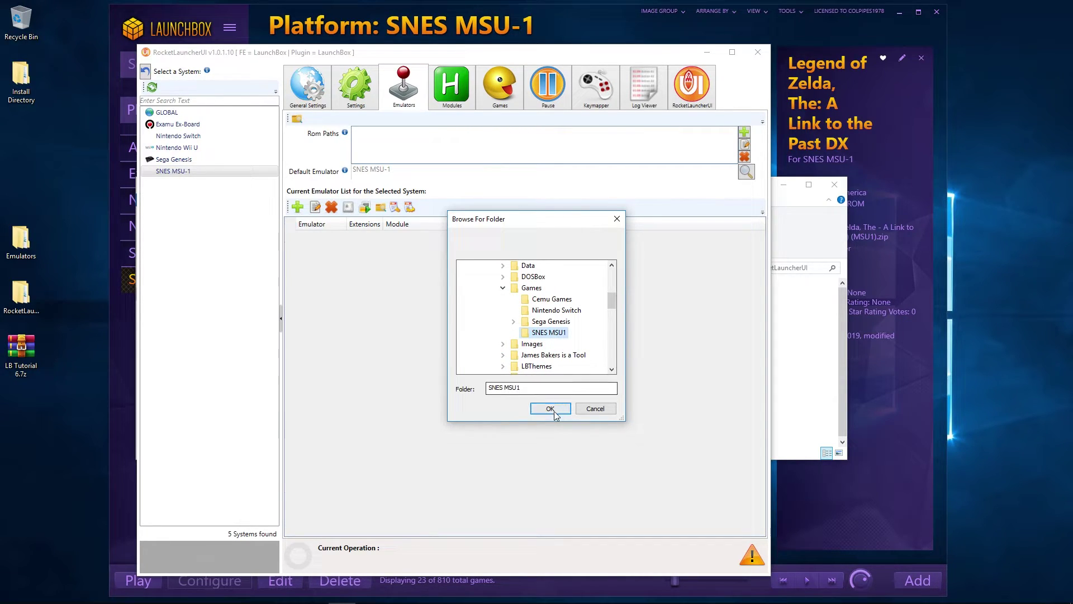
pyautogui.scroll(1, 541, 291)
pyautogui.scroll(-2, 541, 290)
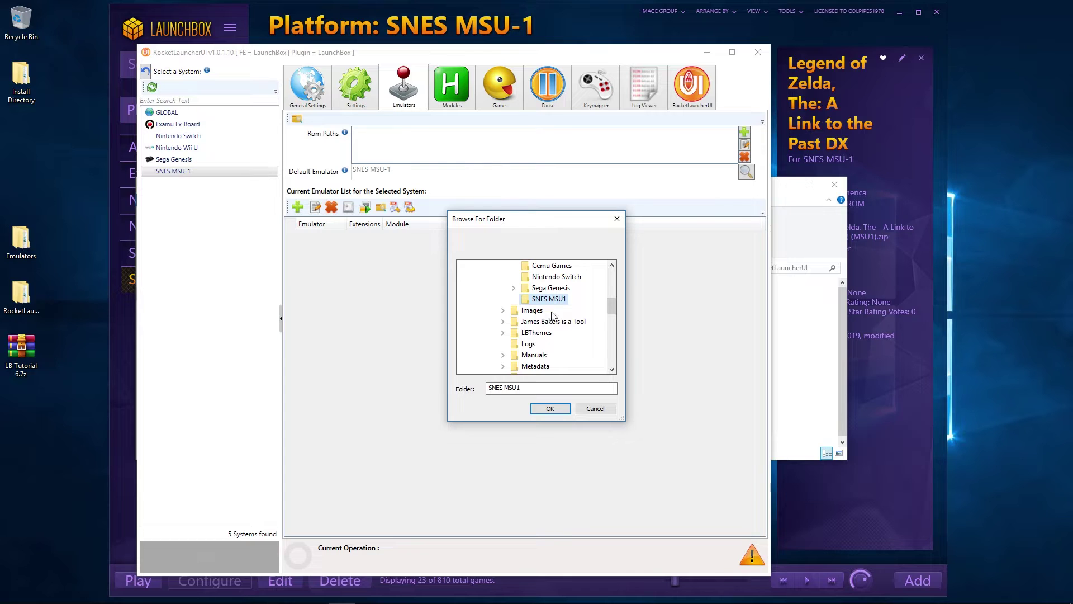
pyautogui.click(550, 409)
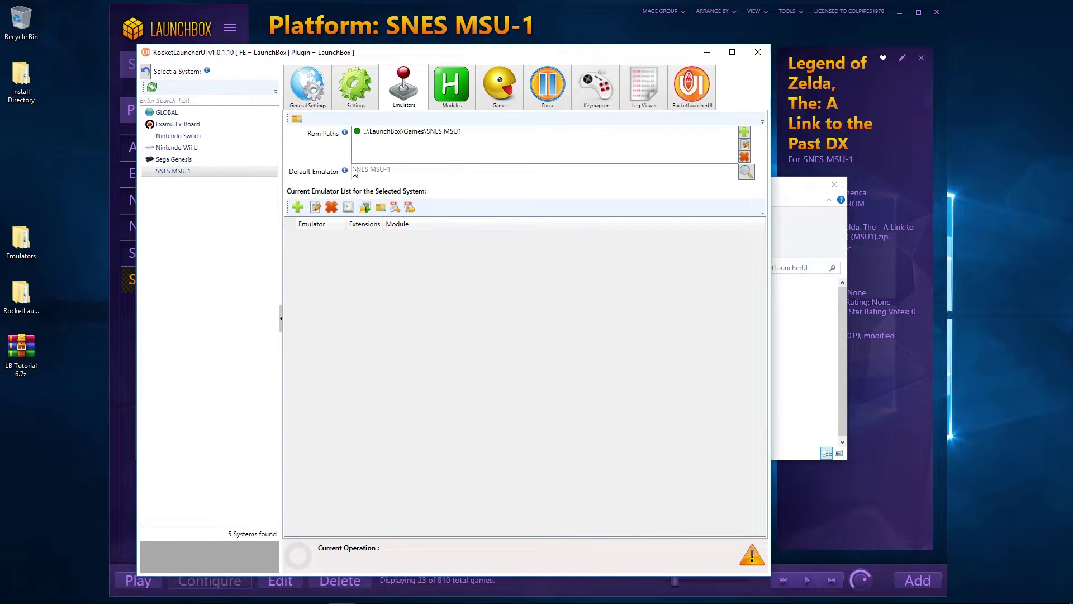
pyautogui.click(744, 174)
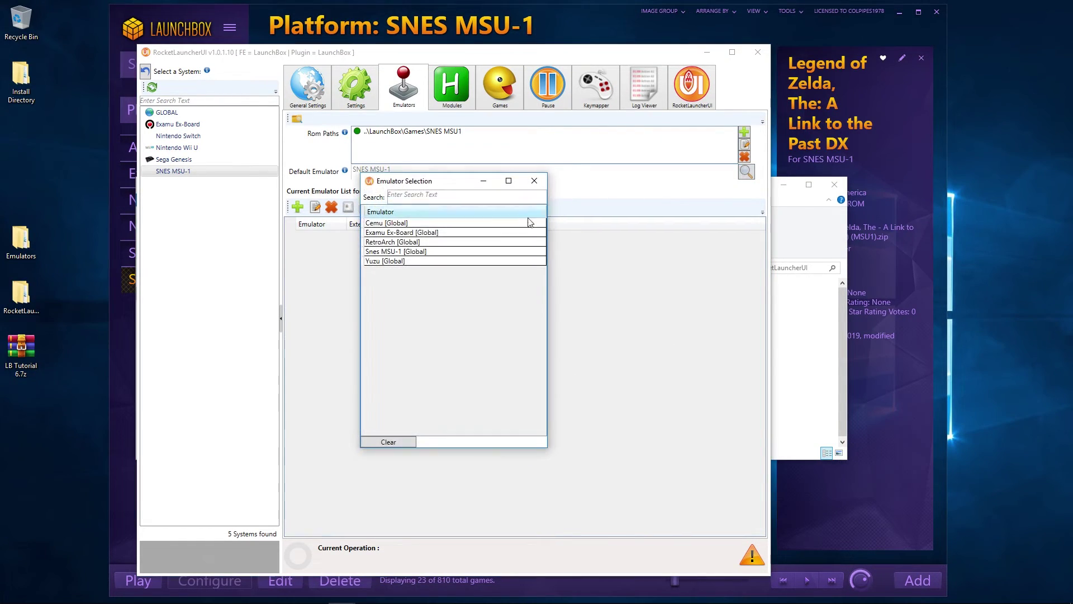
pyautogui.doubleClick(416, 252)
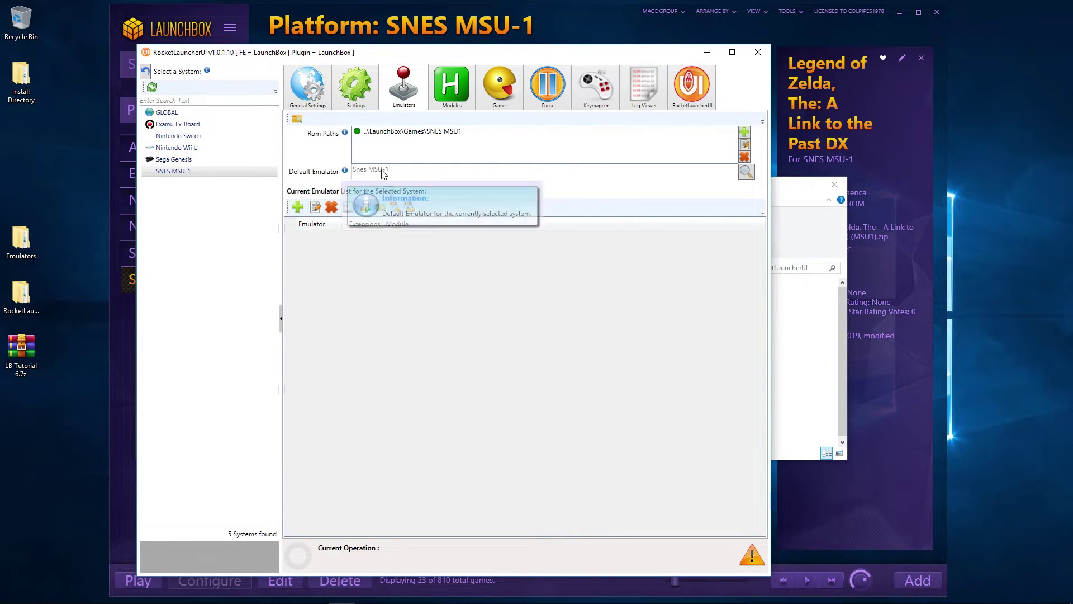
# - Enable the Valid Emulator/Modules Only option in RocketLauncherUI's general options
pyautogui.click(687, 94)
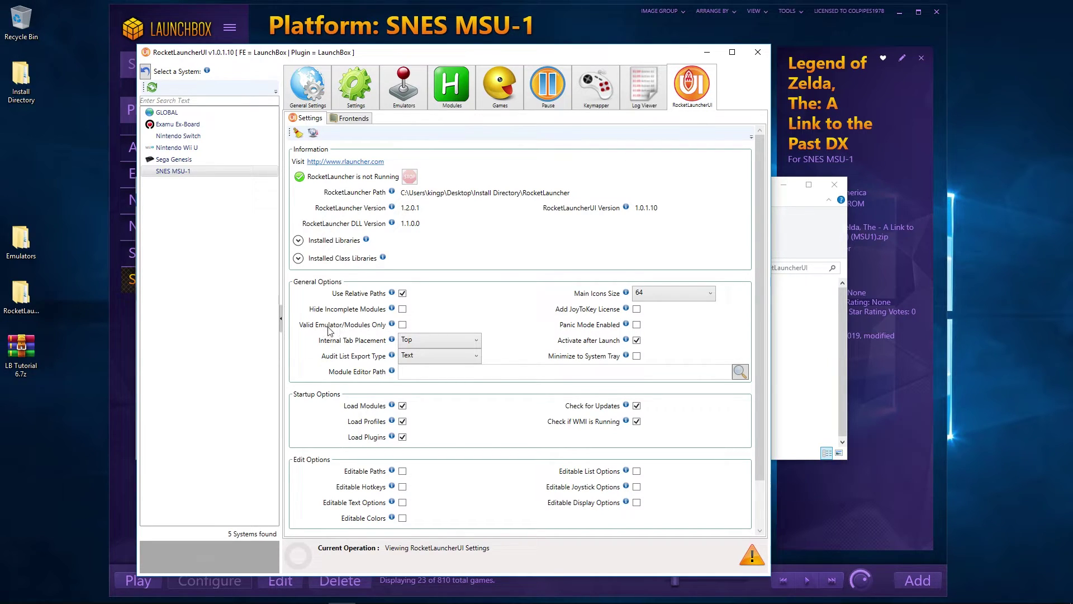
pyautogui.click(403, 325)
pyautogui.click(360, 98)
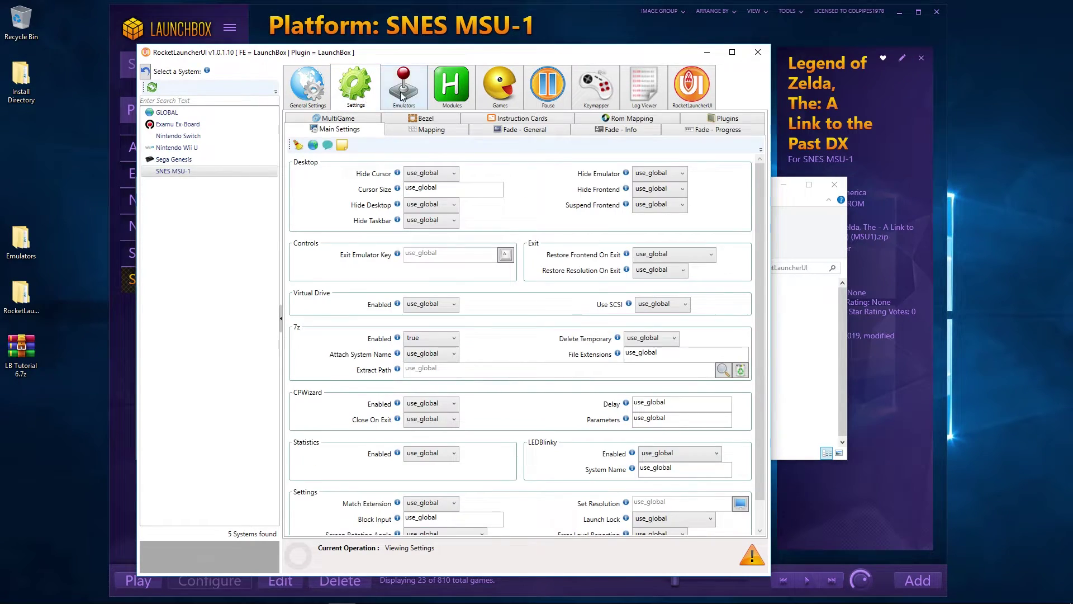
# - Reselect Snes MSU-1 [Global] as the default emulator for the SNES MSU-1 system
pyautogui.click(395, 95)
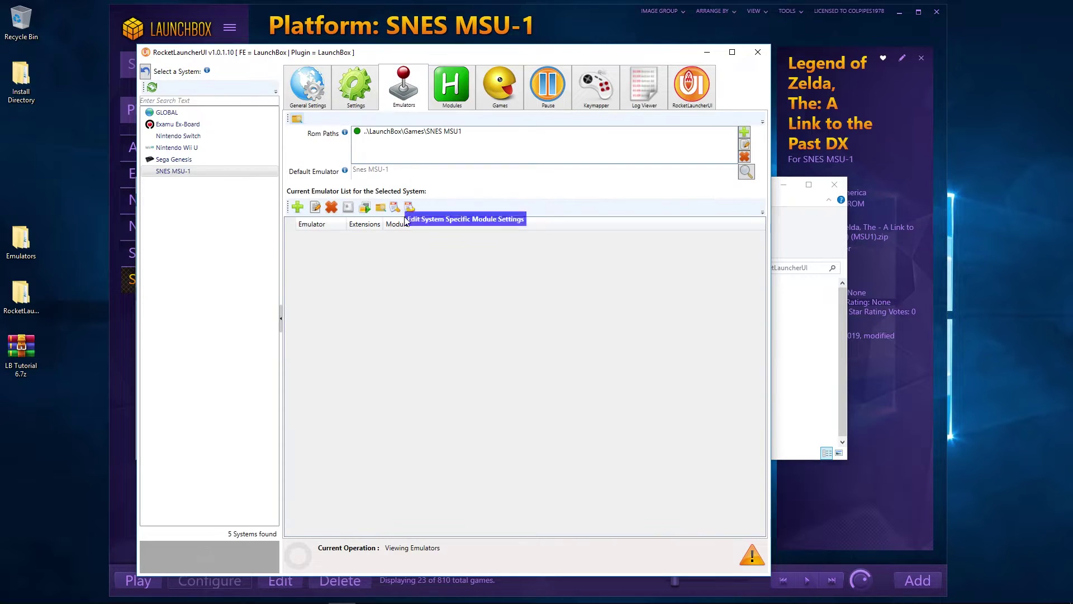
pyautogui.click(753, 172)
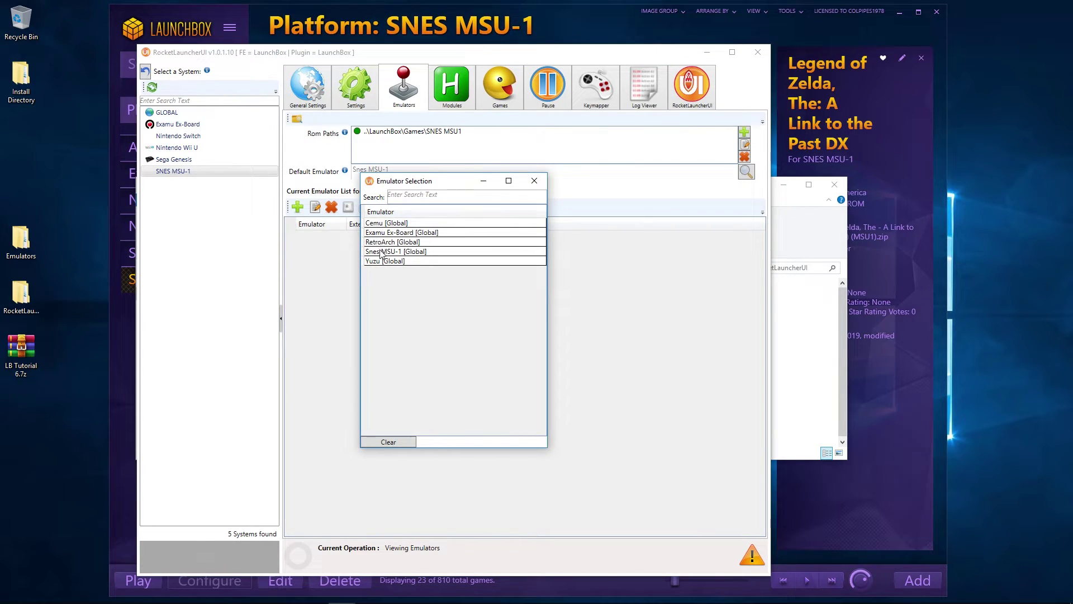
pyautogui.doubleClick(381, 251)
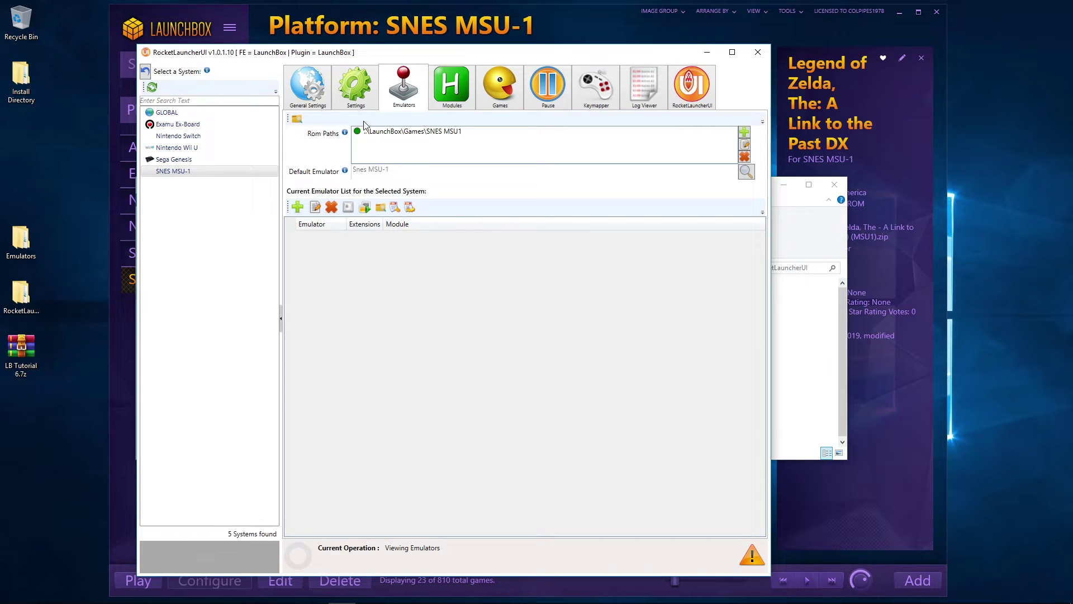
# - Set Skip Checks to Rom and Emu in the SNES MSU-1 system's main settings
pyautogui.click(354, 104)
pyautogui.scroll(-1, 402, 313)
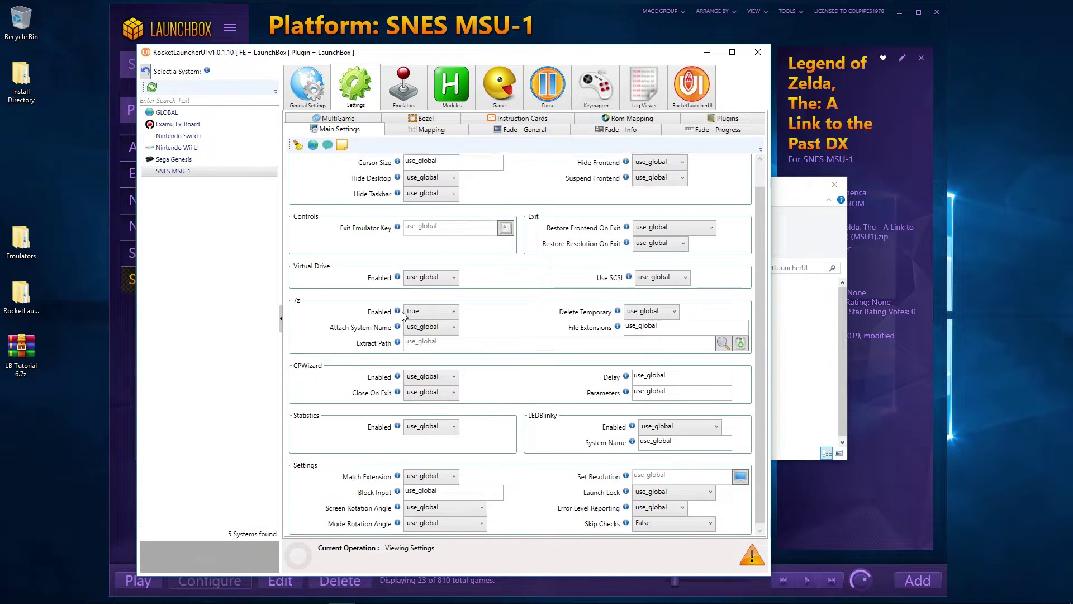
pyautogui.click(651, 520)
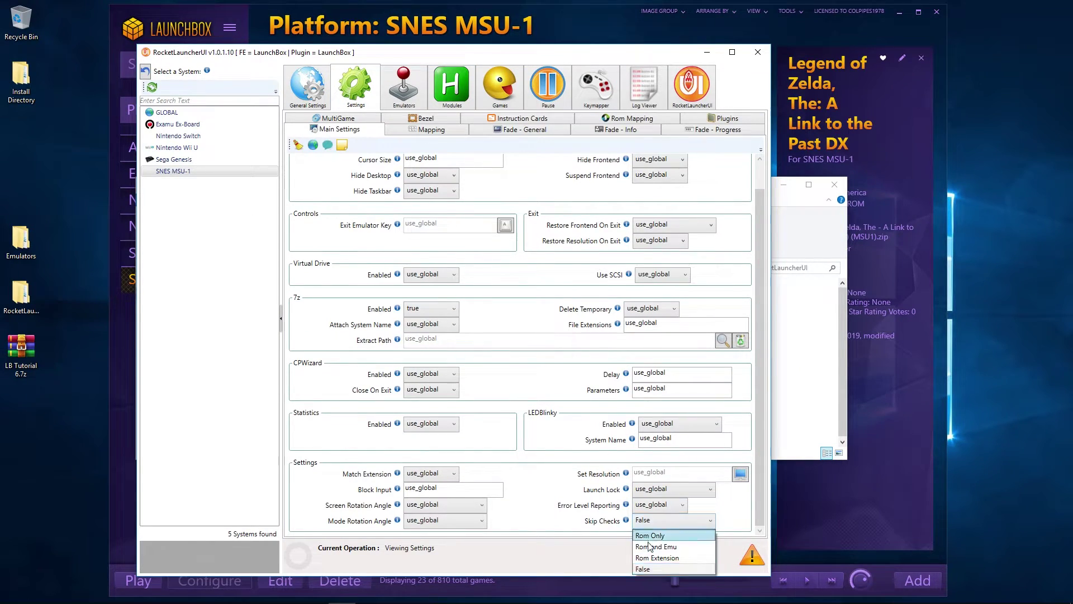
pyautogui.click(654, 546)
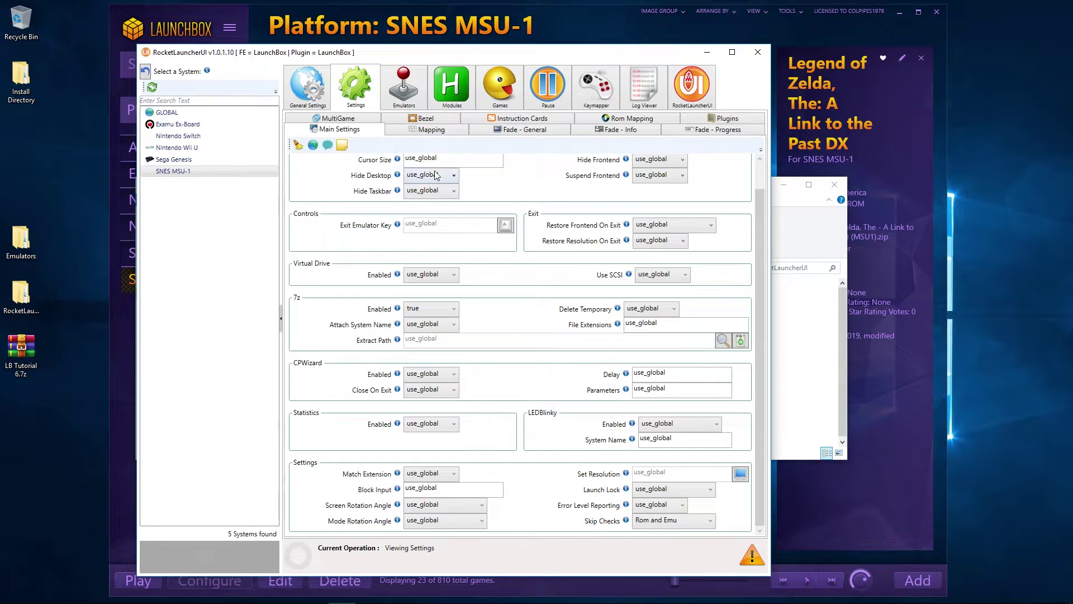
# - Refresh the installed modules for SNES MSU-1 and review the Snes9x.ahk global settings, such as Fullscreen and MaintainAspectRatio
pyautogui.click(449, 105)
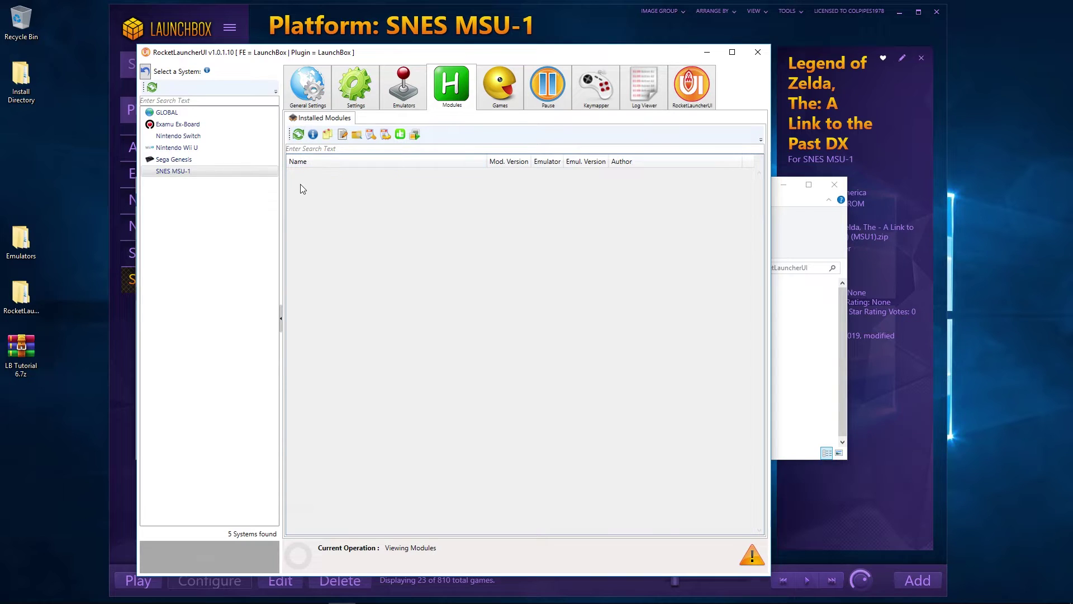
pyautogui.click(298, 135)
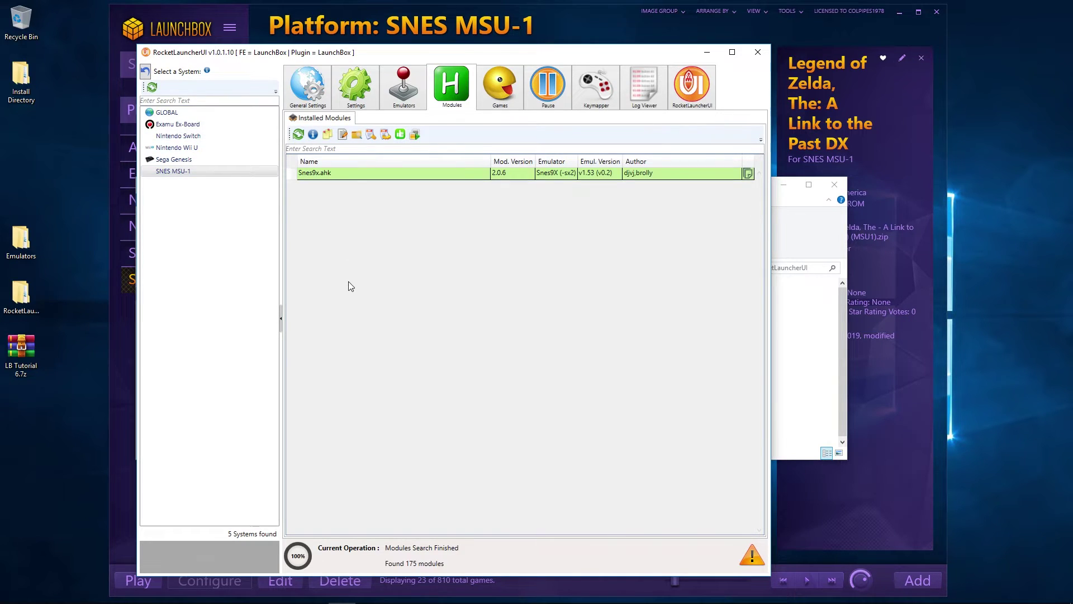
pyautogui.click(349, 176)
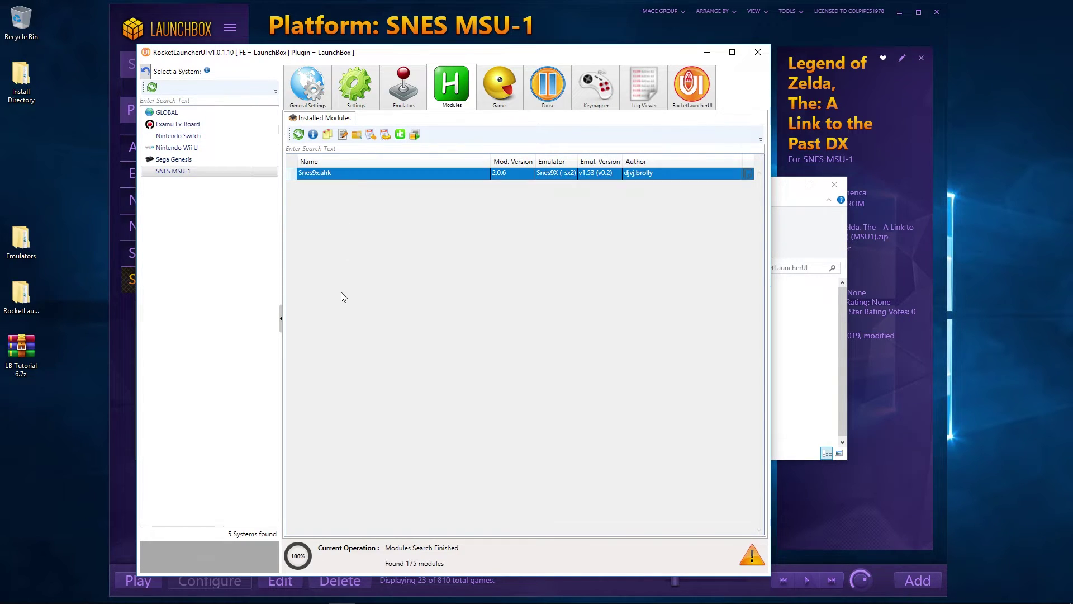
pyautogui.click(370, 135)
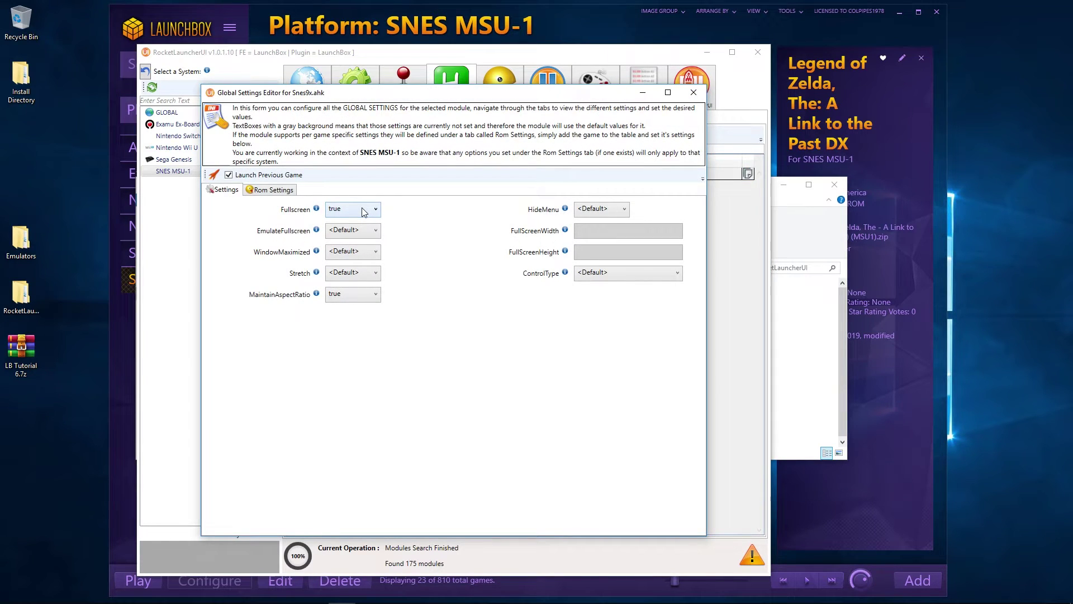
pyautogui.moveTo(321, 215)
pyautogui.click(695, 95)
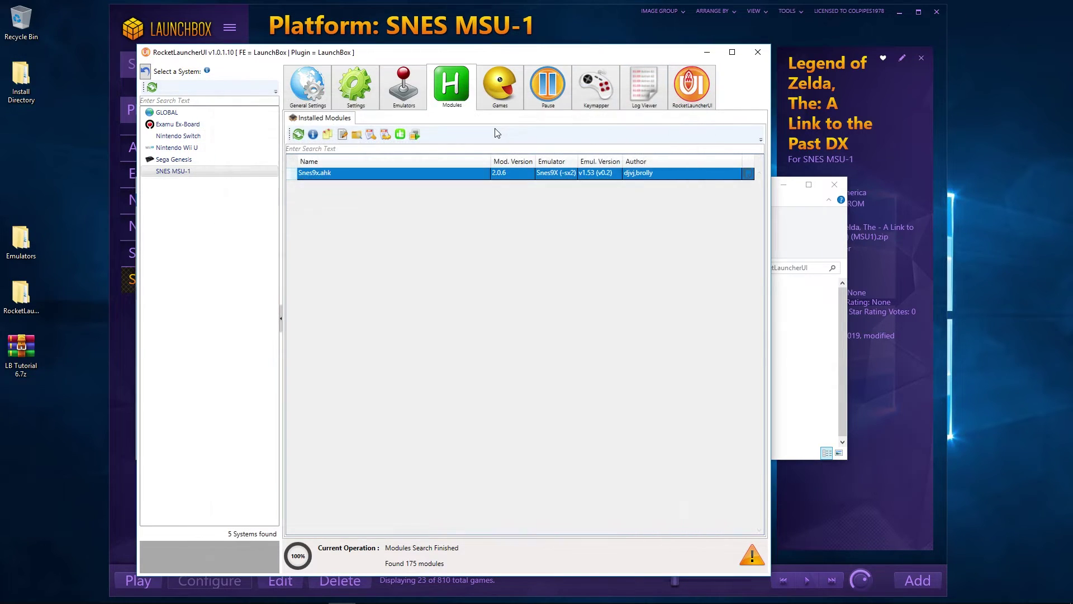
# - Check the SNES MSU-1 game audit, select F-Zero (USA) (MSU1), and return to the GLOBAL system
pyautogui.click(500, 100)
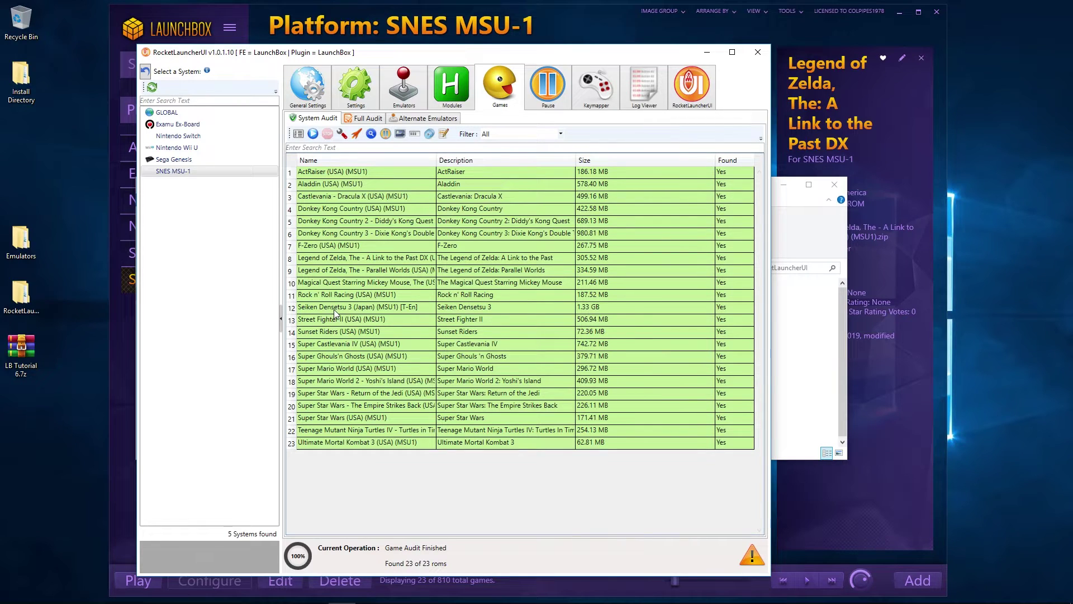
pyautogui.click(331, 247)
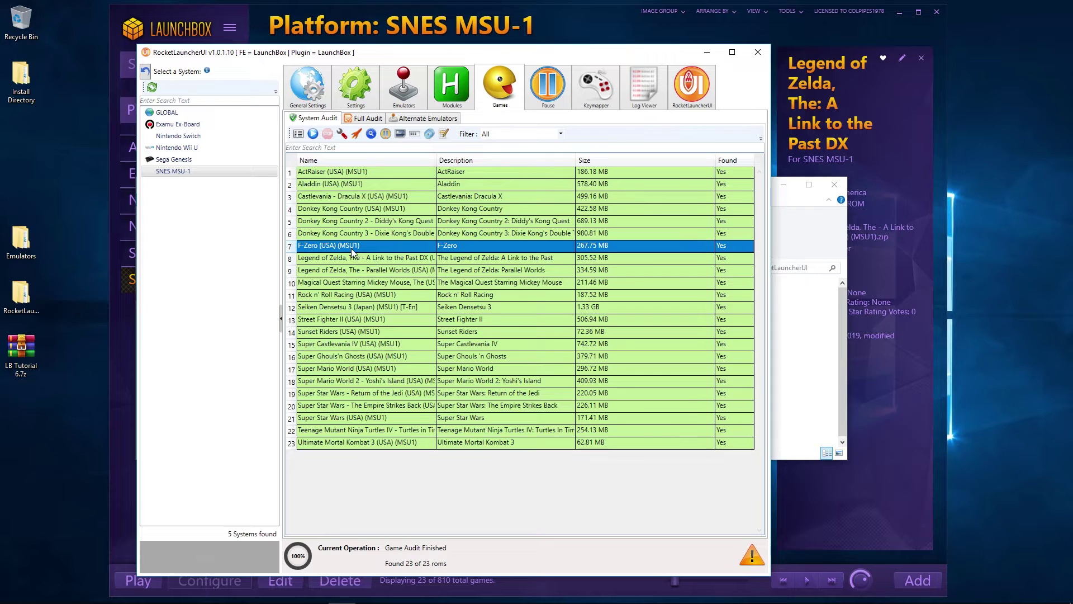
pyautogui.click(168, 113)
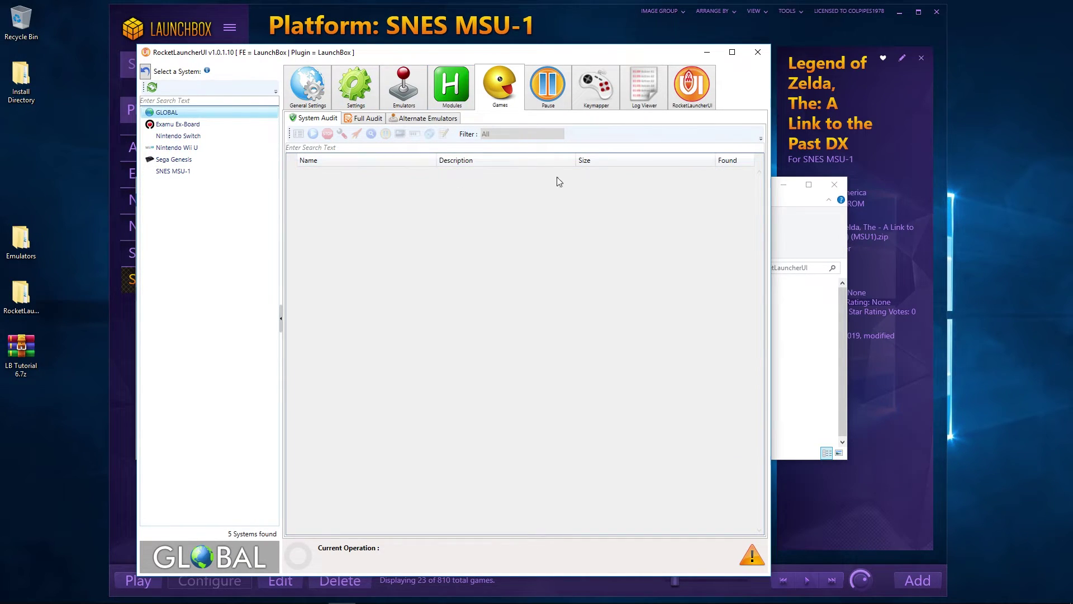
# - Minimize RocketLauncherUI and its folder window to switch to LaunchBox, and launch F-Zero from the SNES MSU-1 platform
pyautogui.click(707, 56)
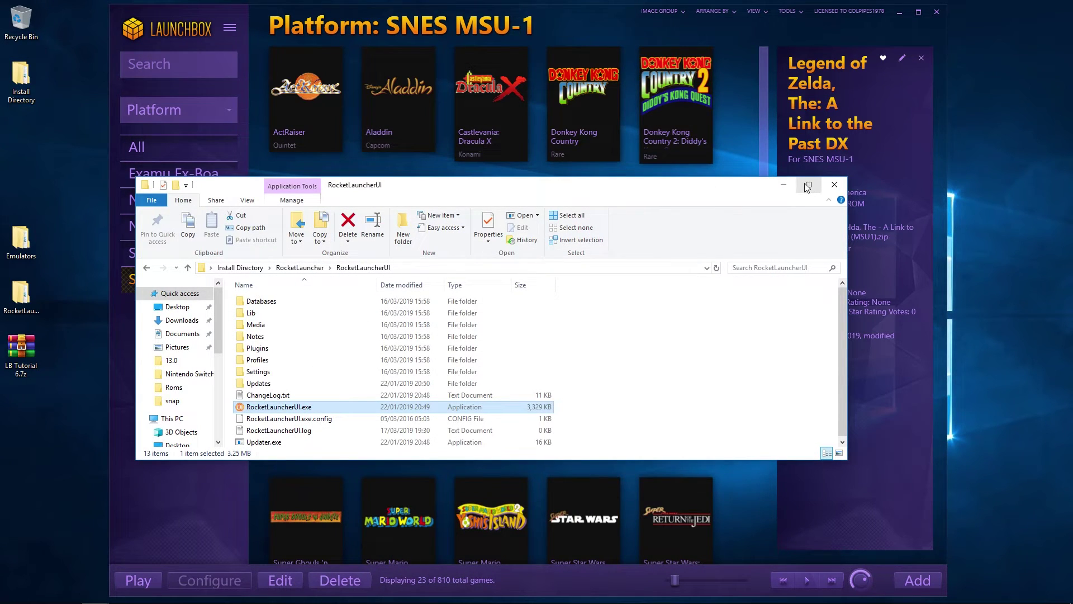
pyautogui.click(783, 185)
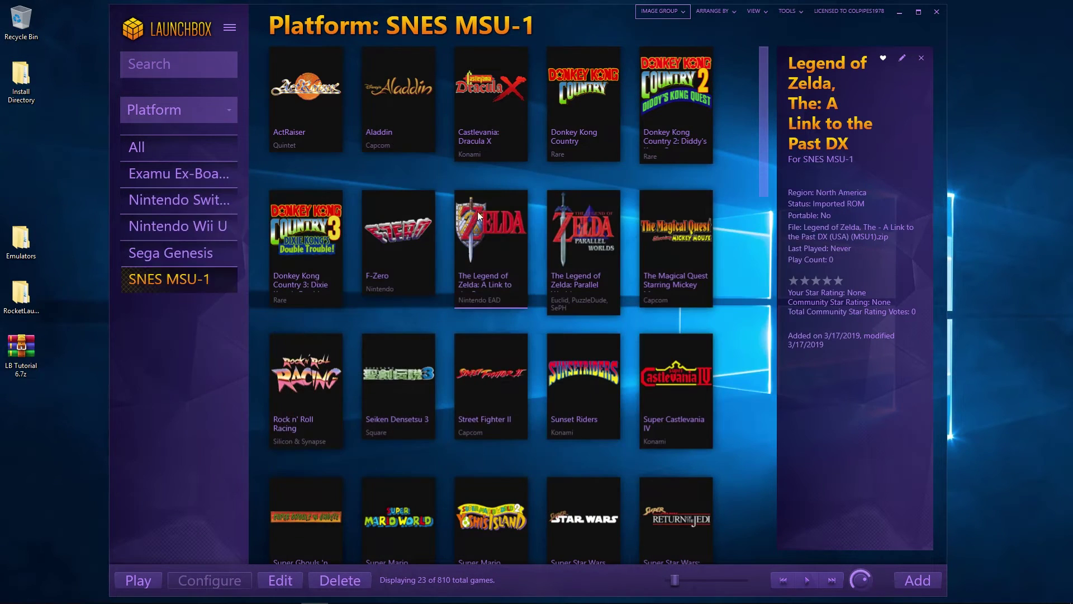
pyautogui.click(413, 252)
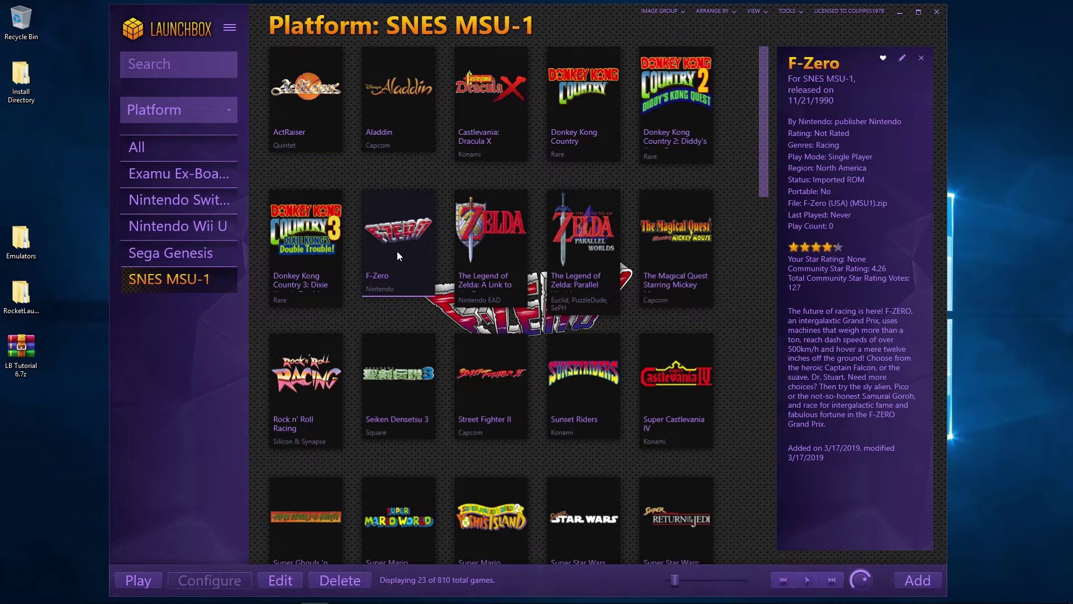
pyautogui.scroll(-3, 397, 251)
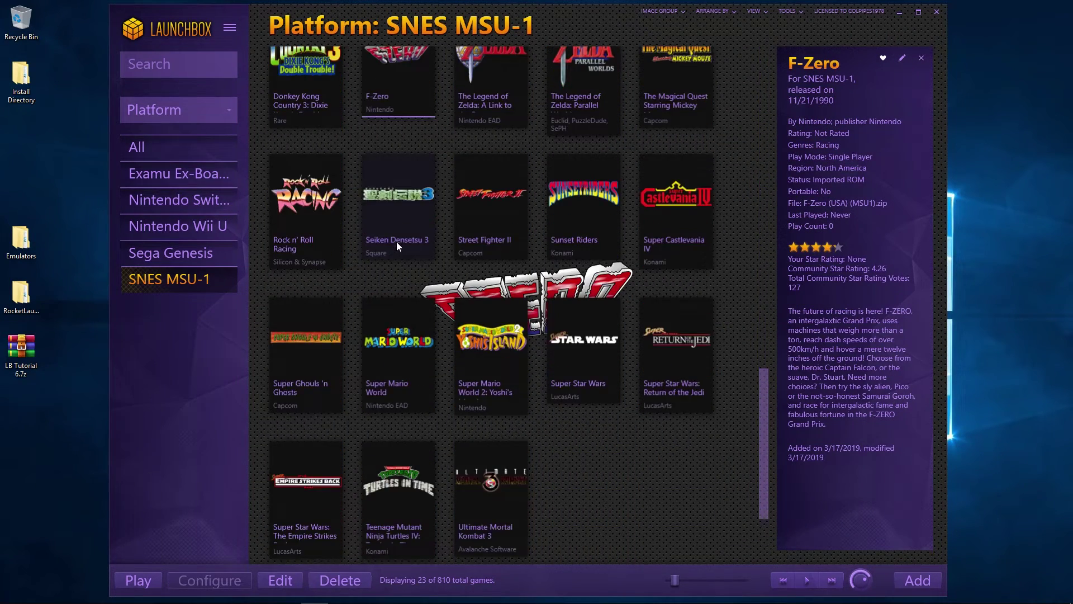
pyautogui.scroll(2, 383, 174)
pyautogui.doubleClick(414, 246)
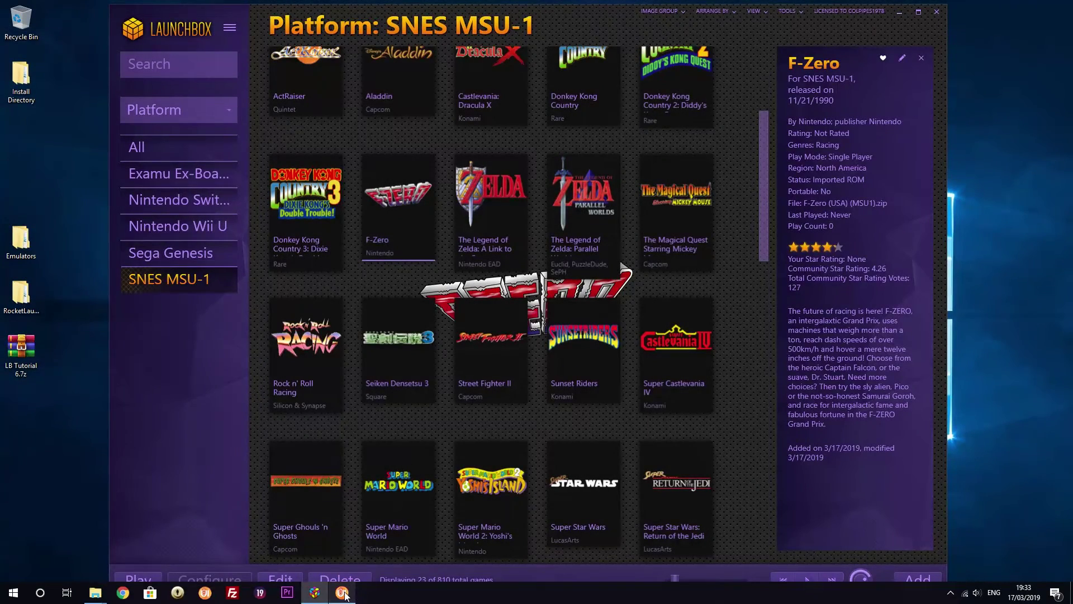
# - Switch to RocketLauncherUI and review the 7z Enabled setting in the SNES MSU-1 system's main settings
pyautogui.click(342, 594)
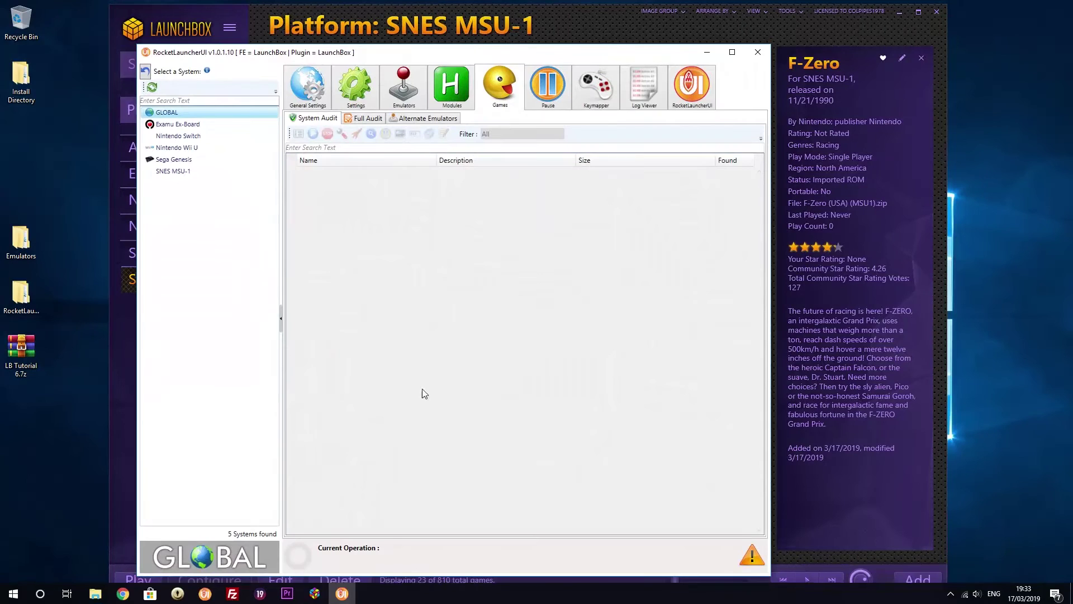
pyautogui.click(172, 170)
pyautogui.click(356, 87)
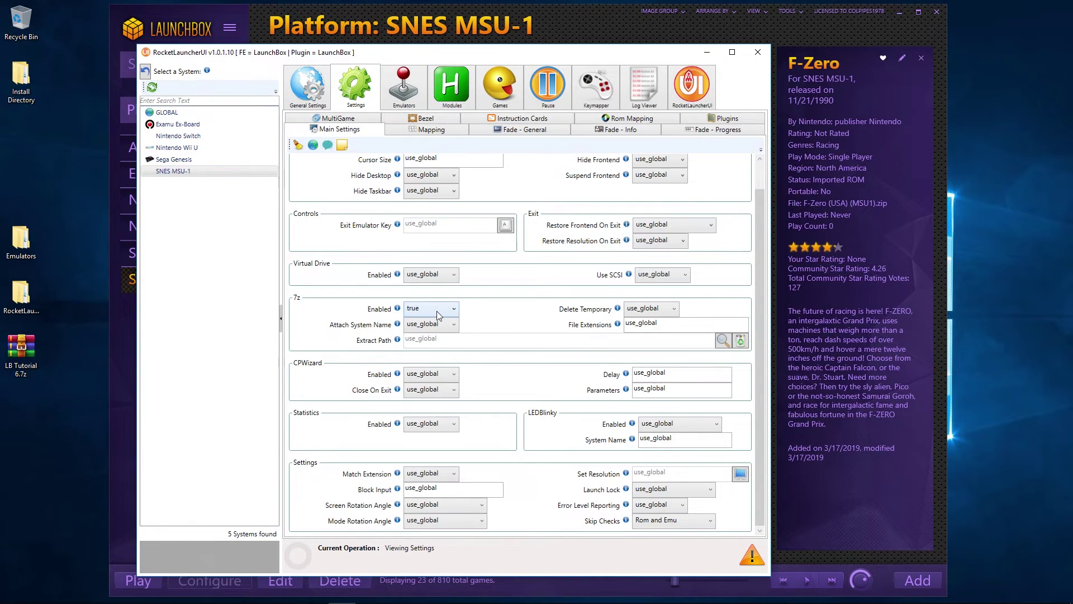
pyautogui.click(173, 171)
# - Inspect the global 7z Extract Path and its folder picker without changing it, and close RocketLauncherUI to return to LaunchBox
pyautogui.click(173, 112)
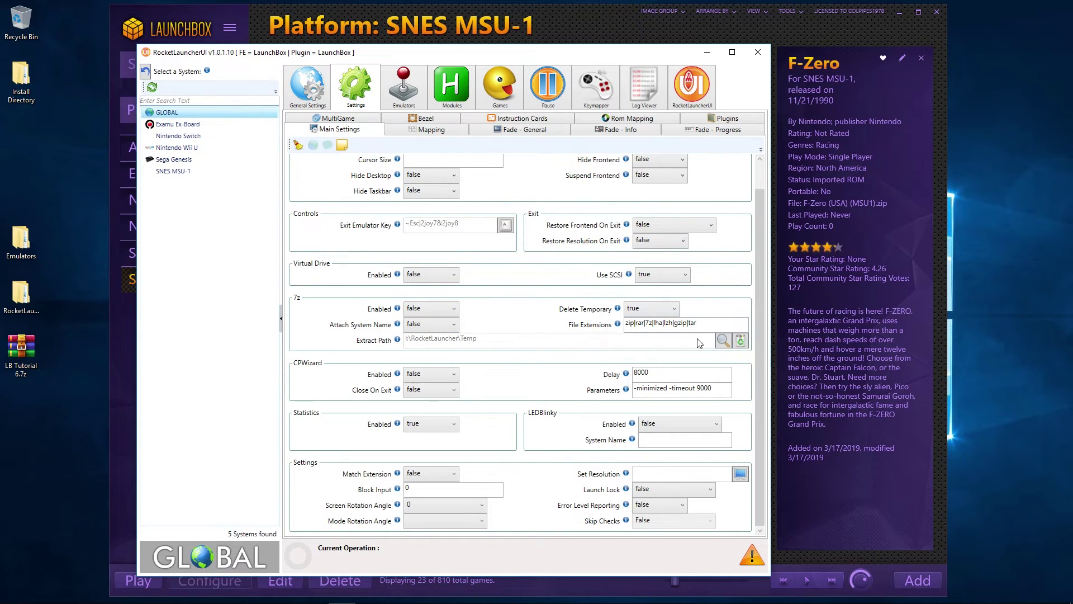
pyautogui.click(723, 340)
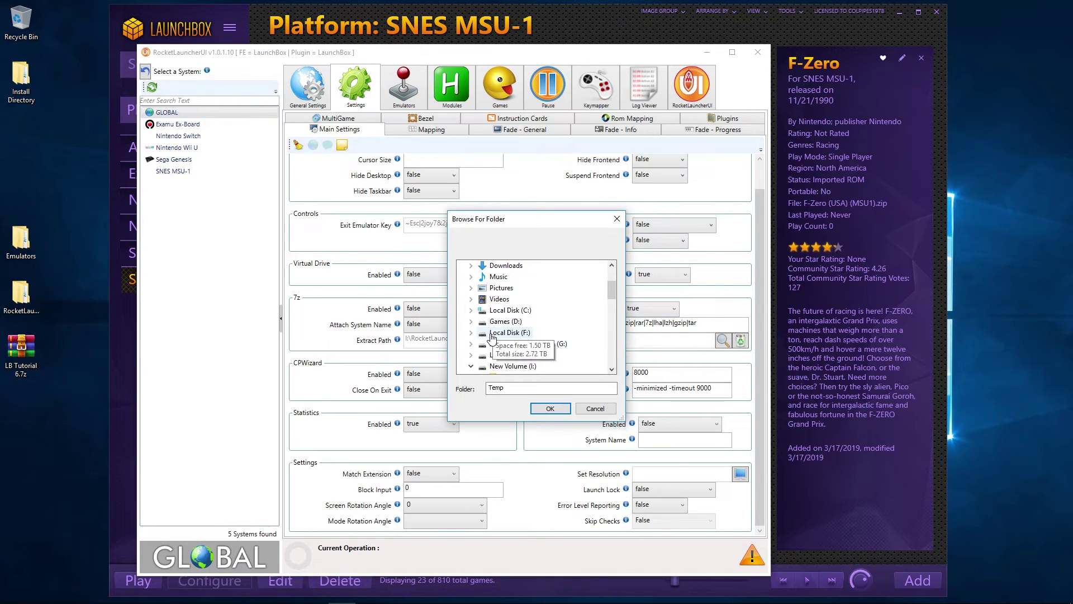
pyautogui.click(617, 220)
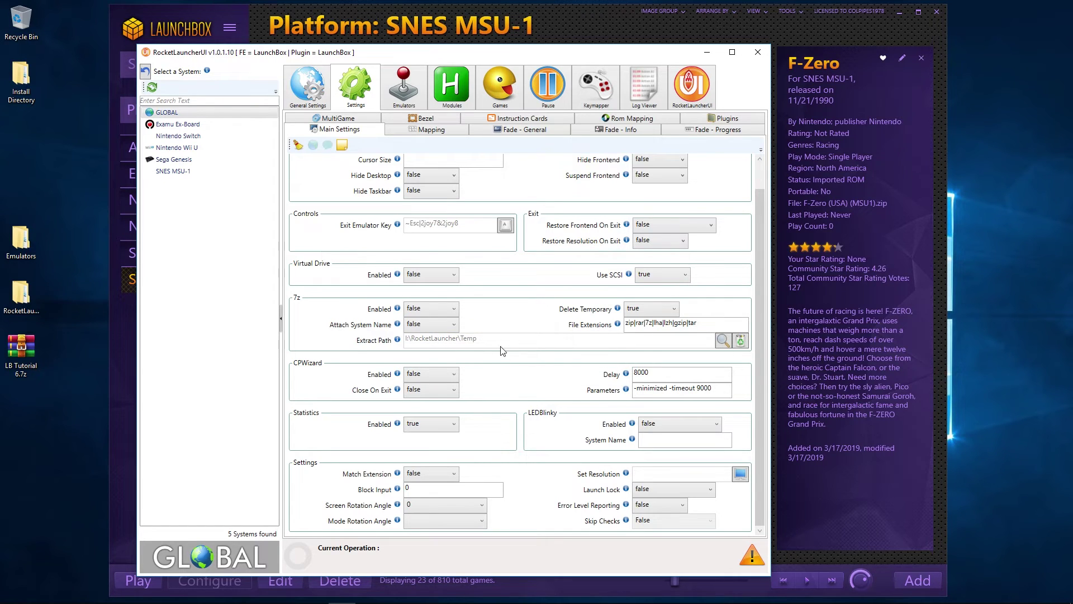
pyautogui.click(758, 52)
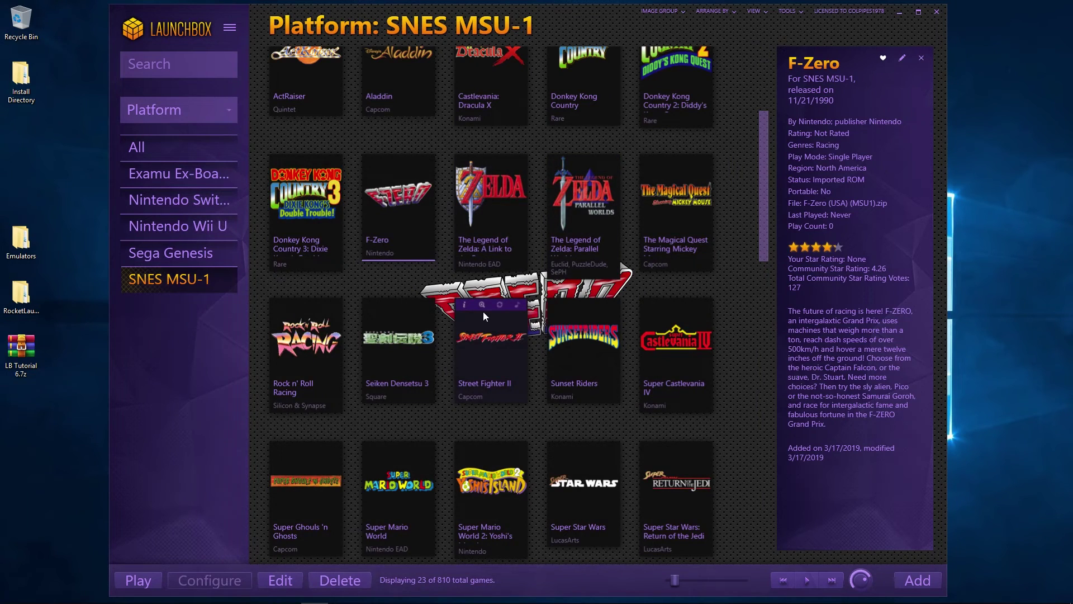
pyautogui.scroll(1, 483, 311)
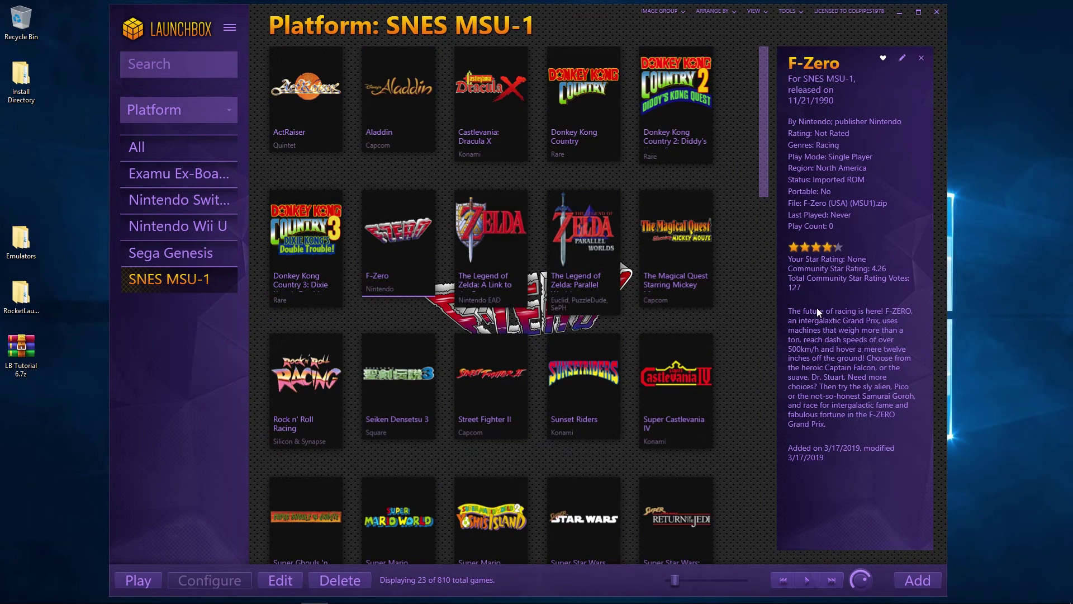